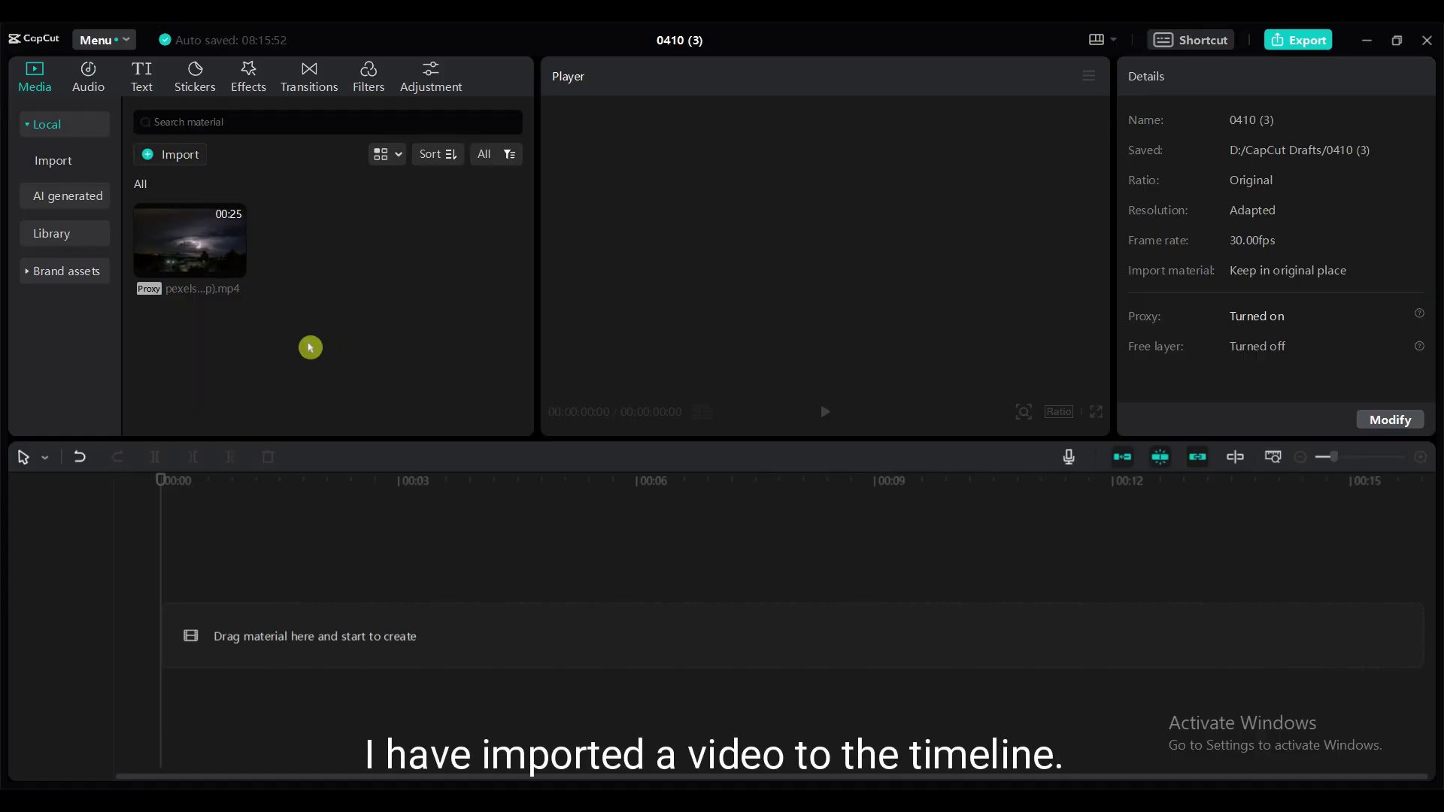
Step: Place the night lightning clip on the timeline and add a Default text title above it
{"action": "left_click", "coordinate": [214, 238]}
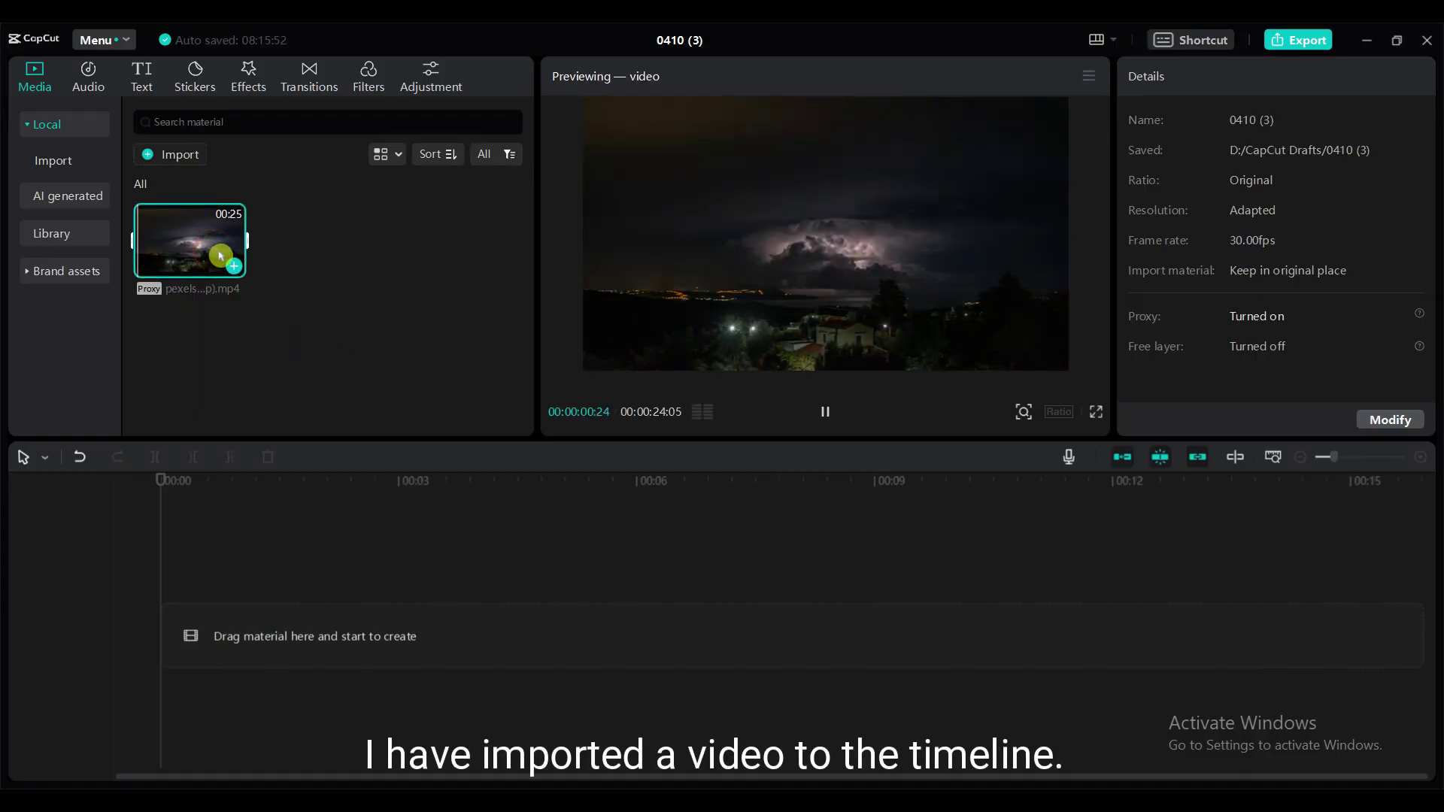
{"action": "left_click_drag", "start_coordinate": [190, 227], "coordinate": [137, 636]}
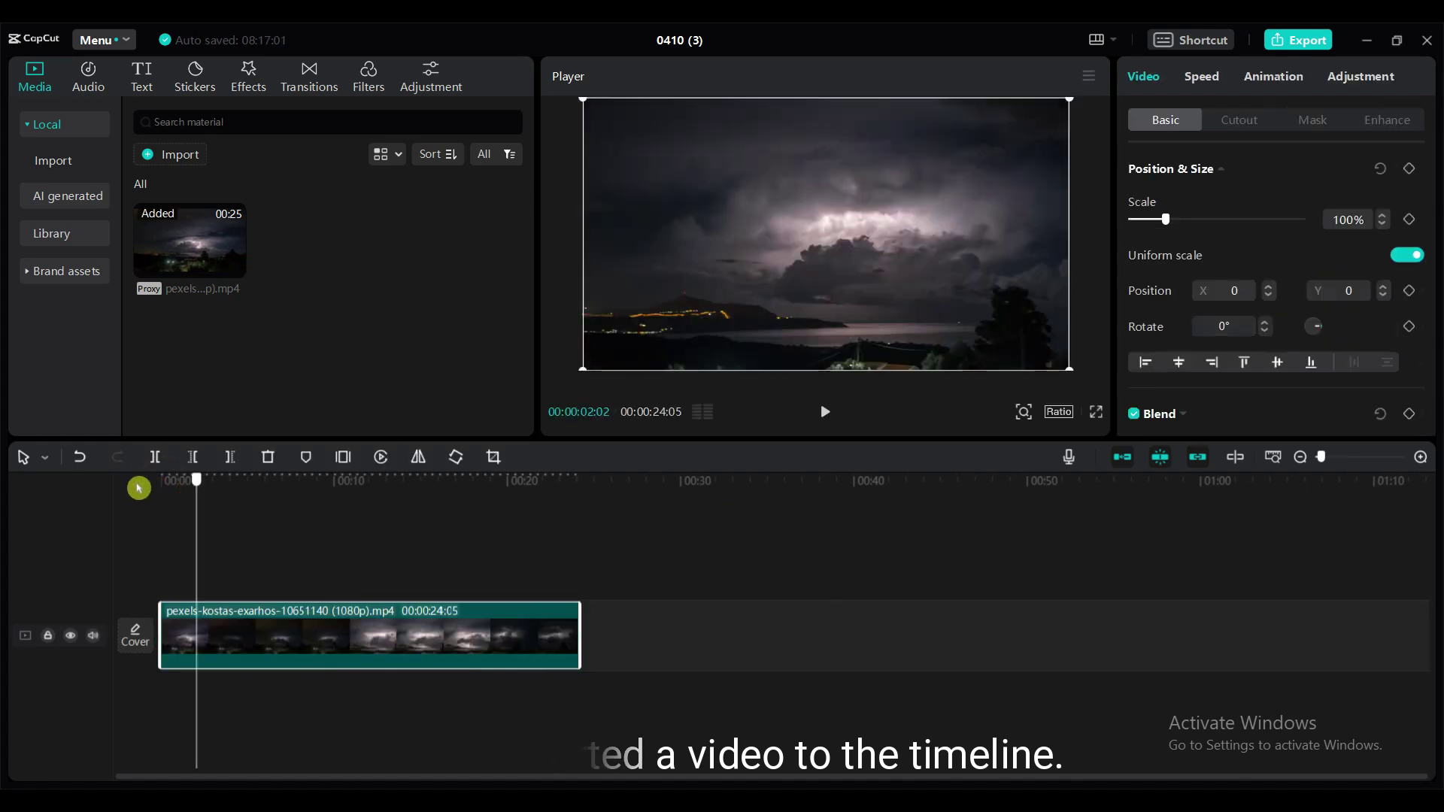
{"action": "left_click", "coordinate": [143, 87]}
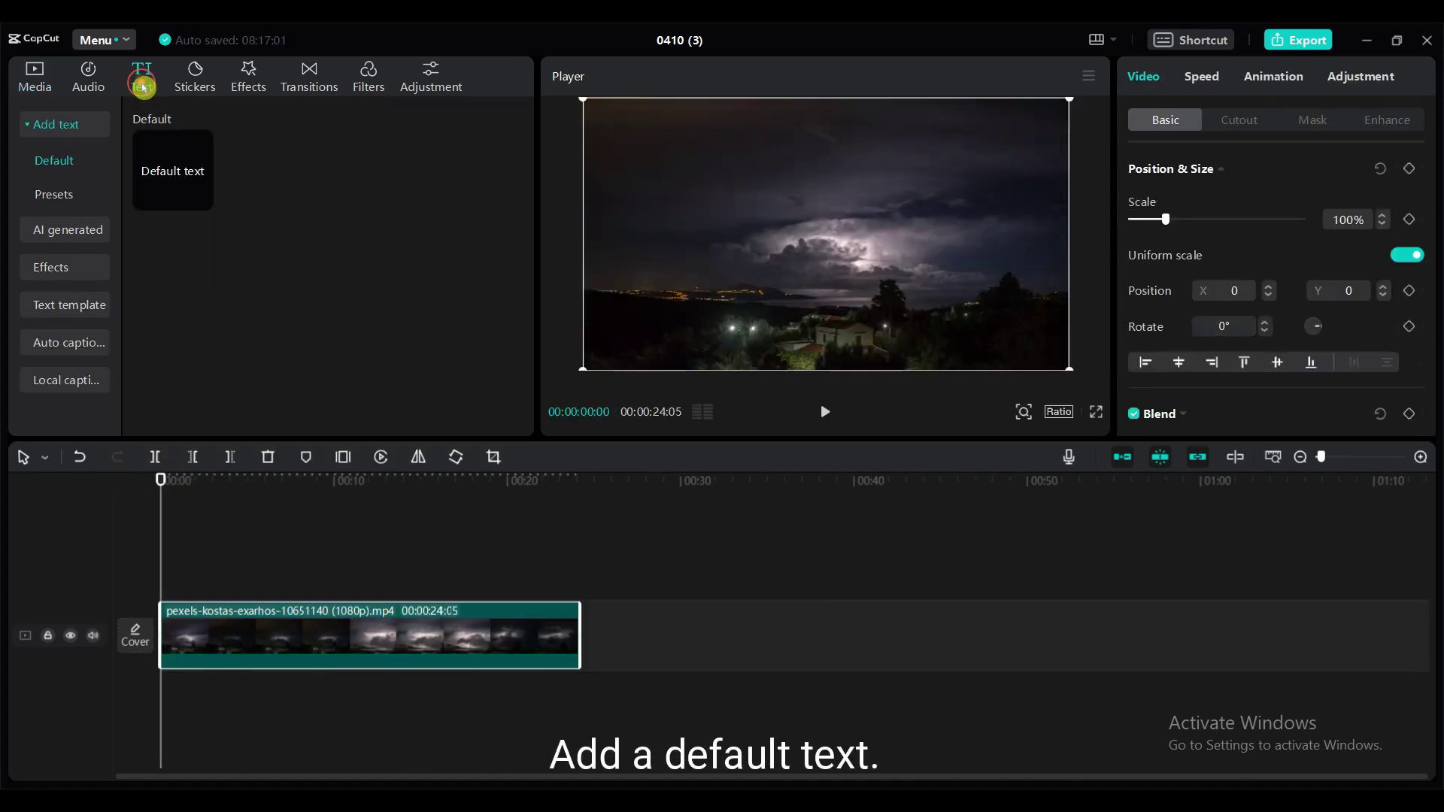
{"action": "left_click_drag", "start_coordinate": [163, 215], "coordinate": [167, 595]}
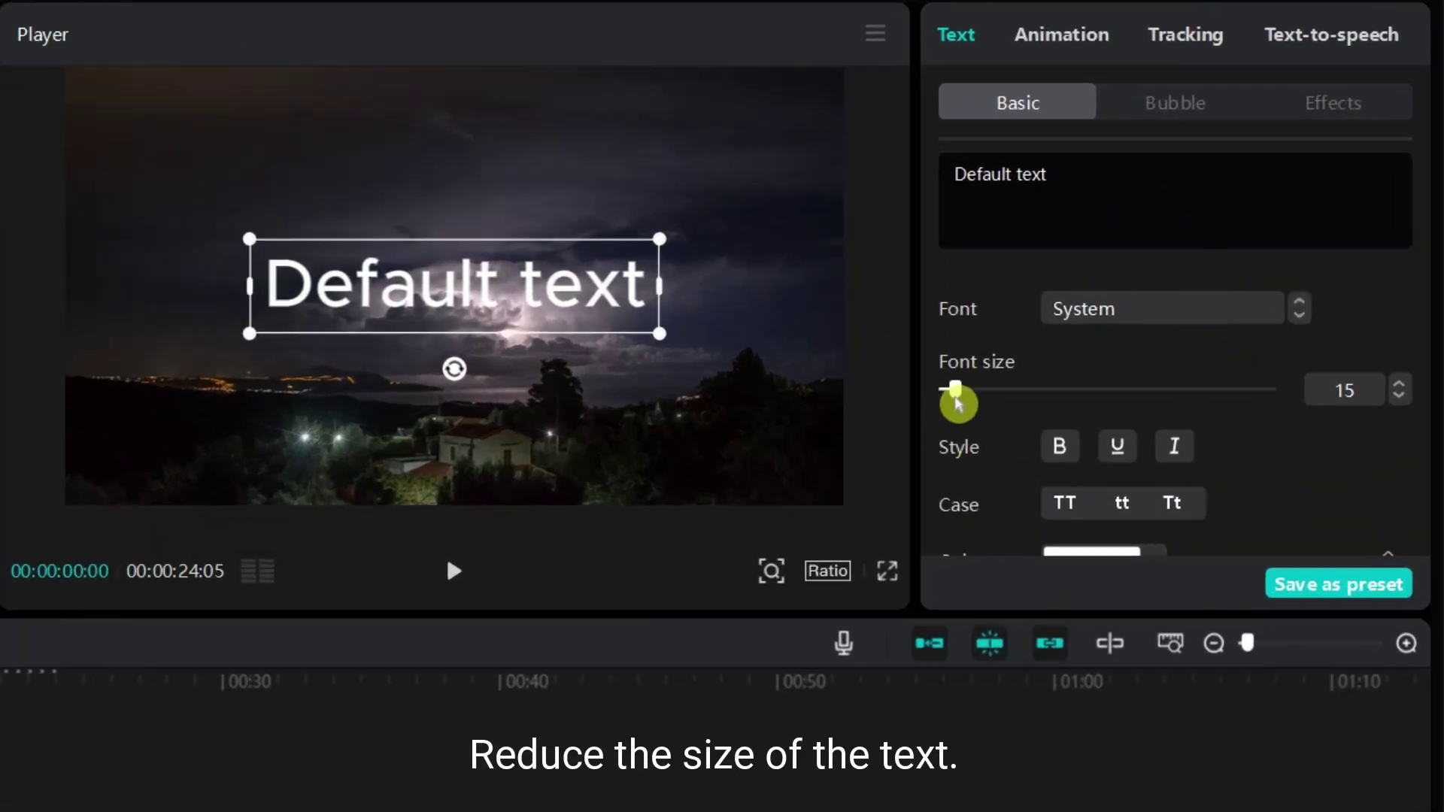
Step: Lower the title's font size to 7 and make both title and video last 6 seconds
{"action": "left_click_drag", "start_coordinate": [957, 403], "coordinate": [952, 397]}
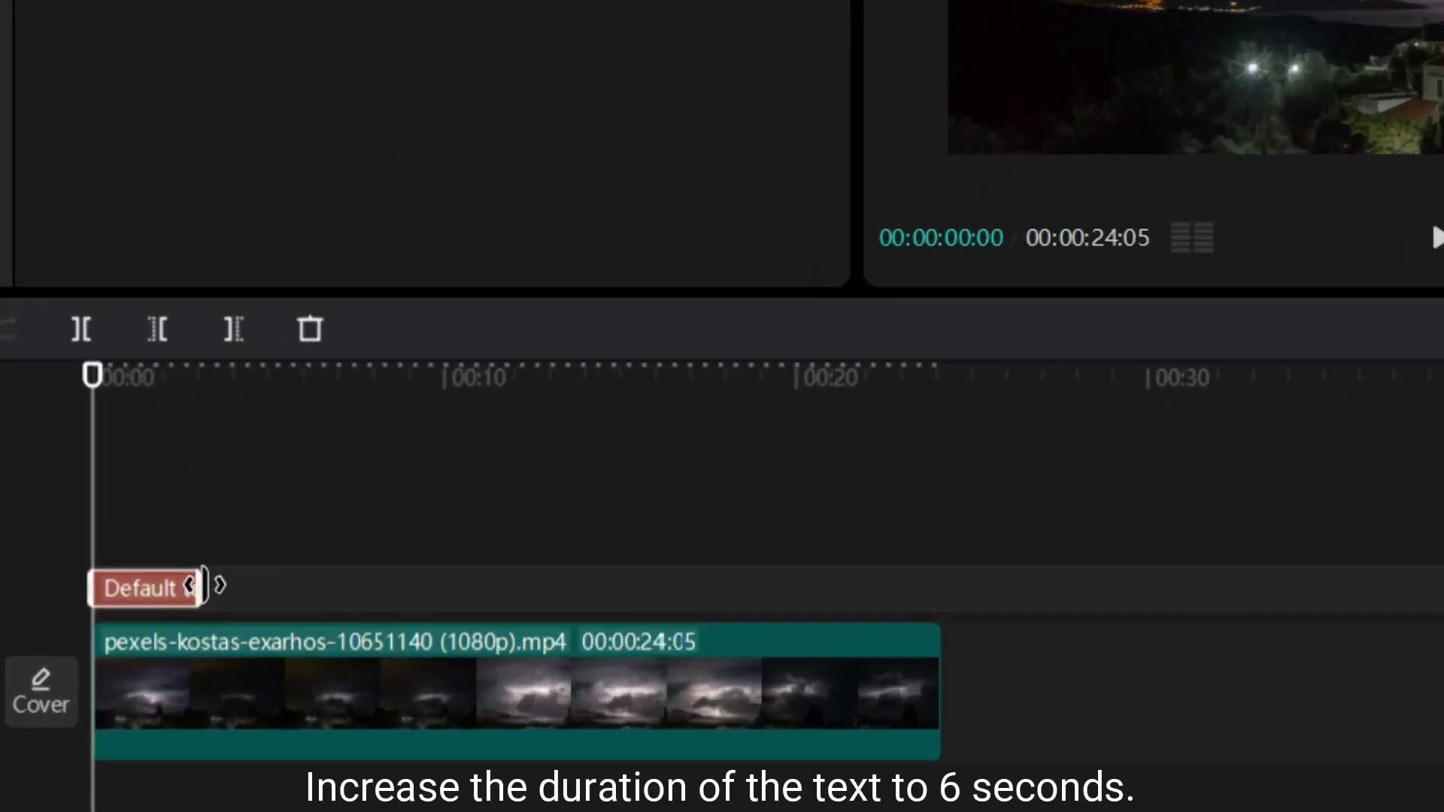
{"action": "left_click_drag", "start_coordinate": [202, 587], "coordinate": [290, 603]}
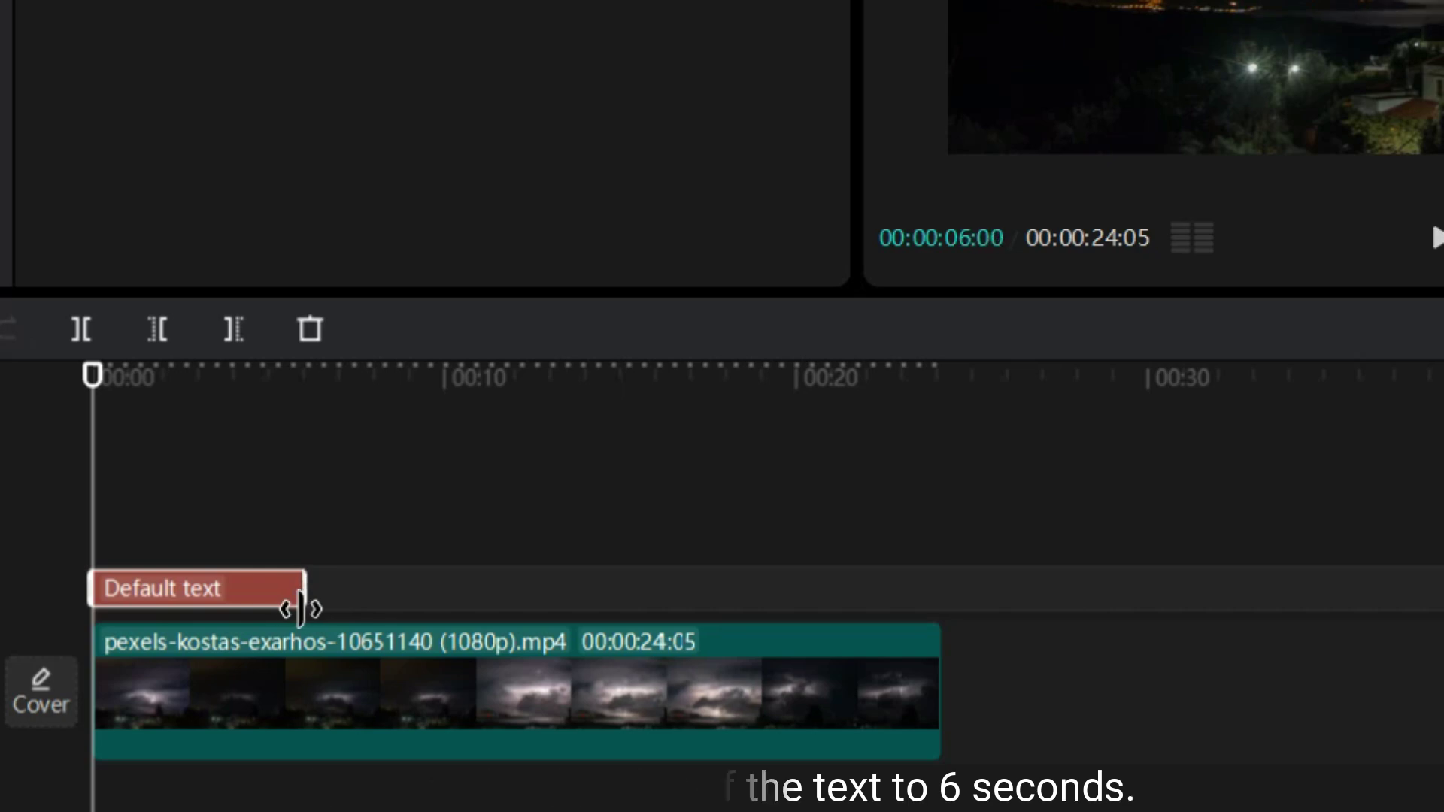
{"action": "left_click", "coordinate": [1421, 461]}
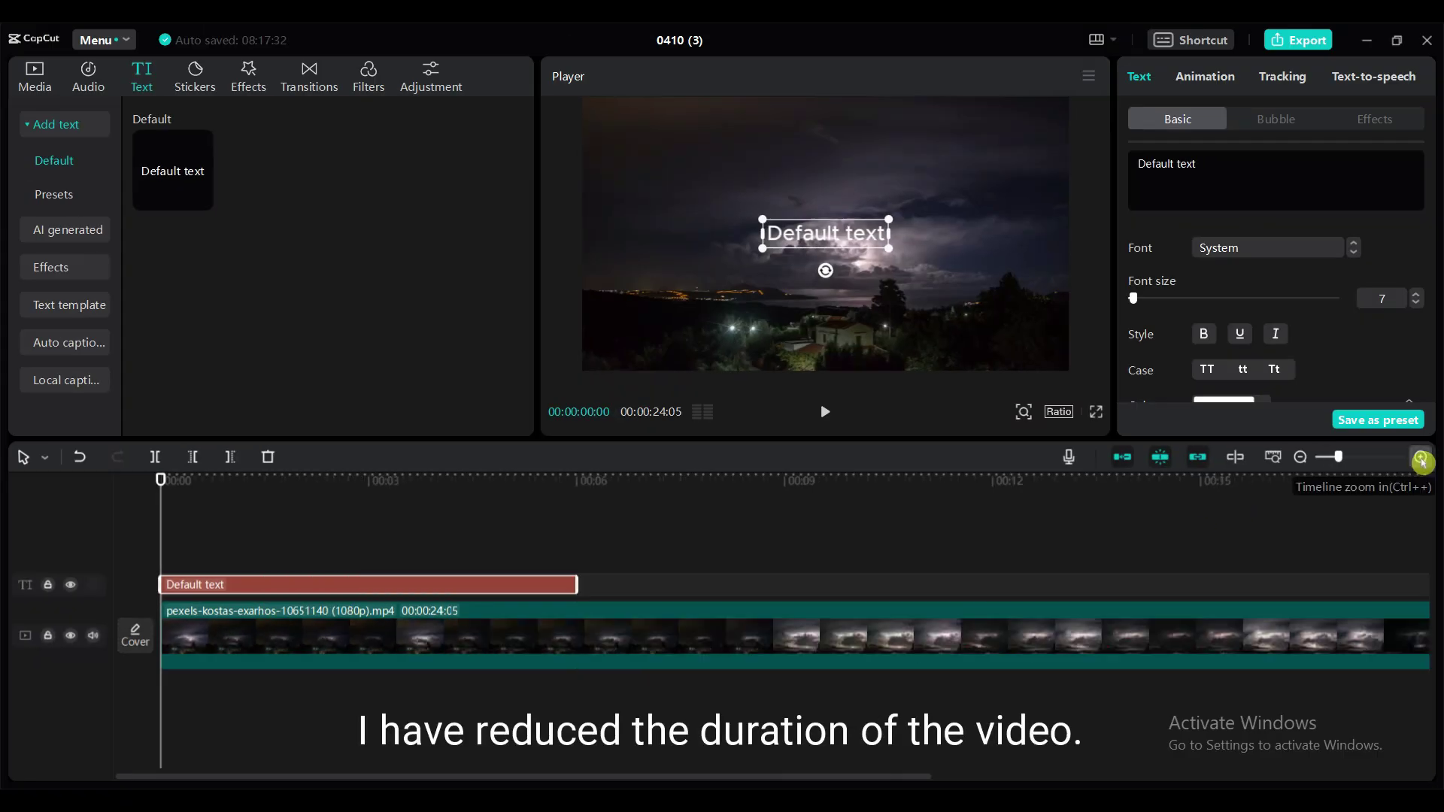
{"action": "left_click_drag", "start_coordinate": [995, 633], "coordinate": [367, 628]}
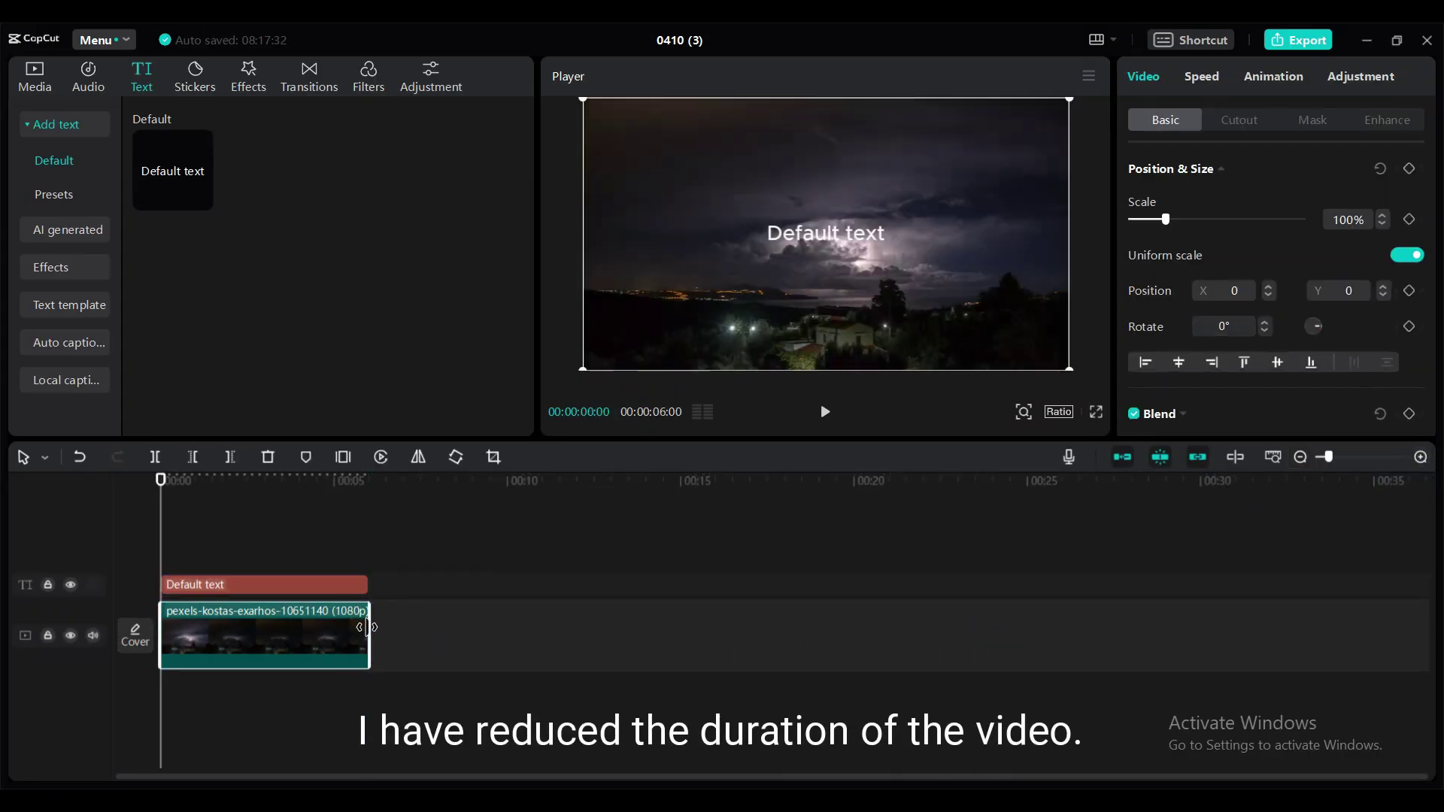
Step: Move the title lower in the video frame
{"action": "left_click", "coordinate": [1422, 457]}
{"action": "left_click", "coordinate": [473, 582]}
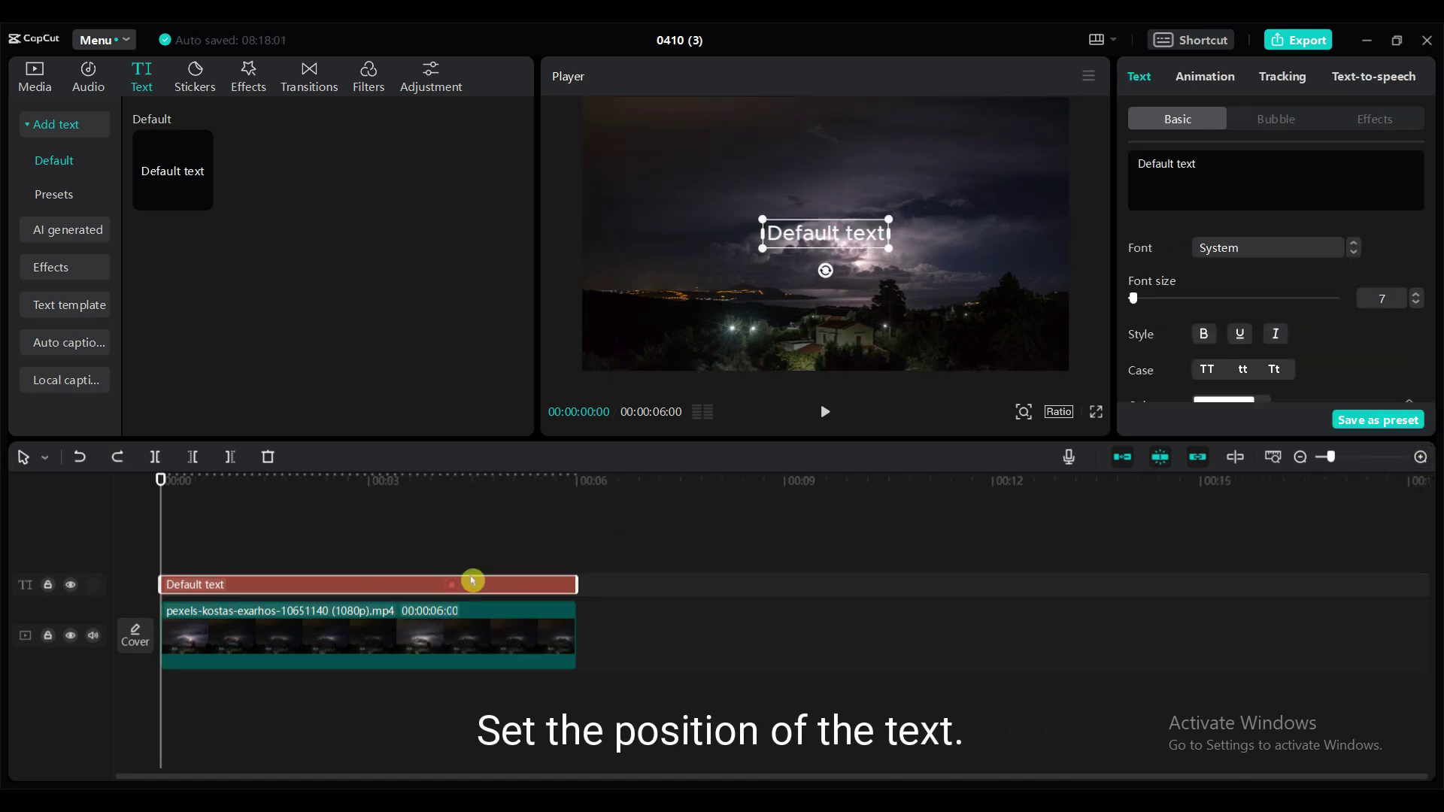
{"action": "left_click_drag", "start_coordinate": [869, 238], "coordinate": [872, 308]}
Step: Change the title text to 'Welcome to the BD-Cutopia Video Editing'
{"action": "left_click", "coordinate": [954, 313]}
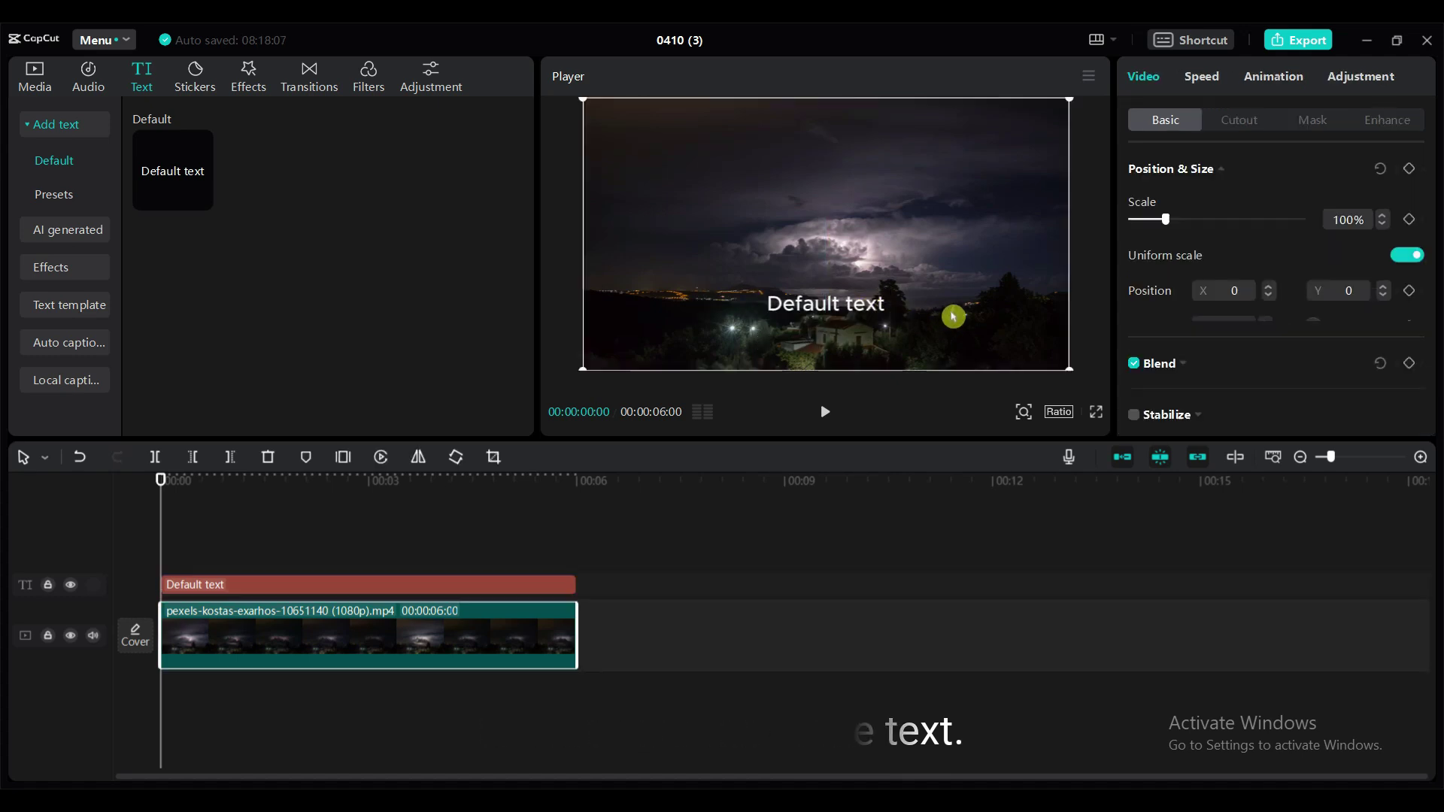
{"action": "left_click", "coordinate": [828, 304]}
{"action": "type", "text": "Welcome to"}
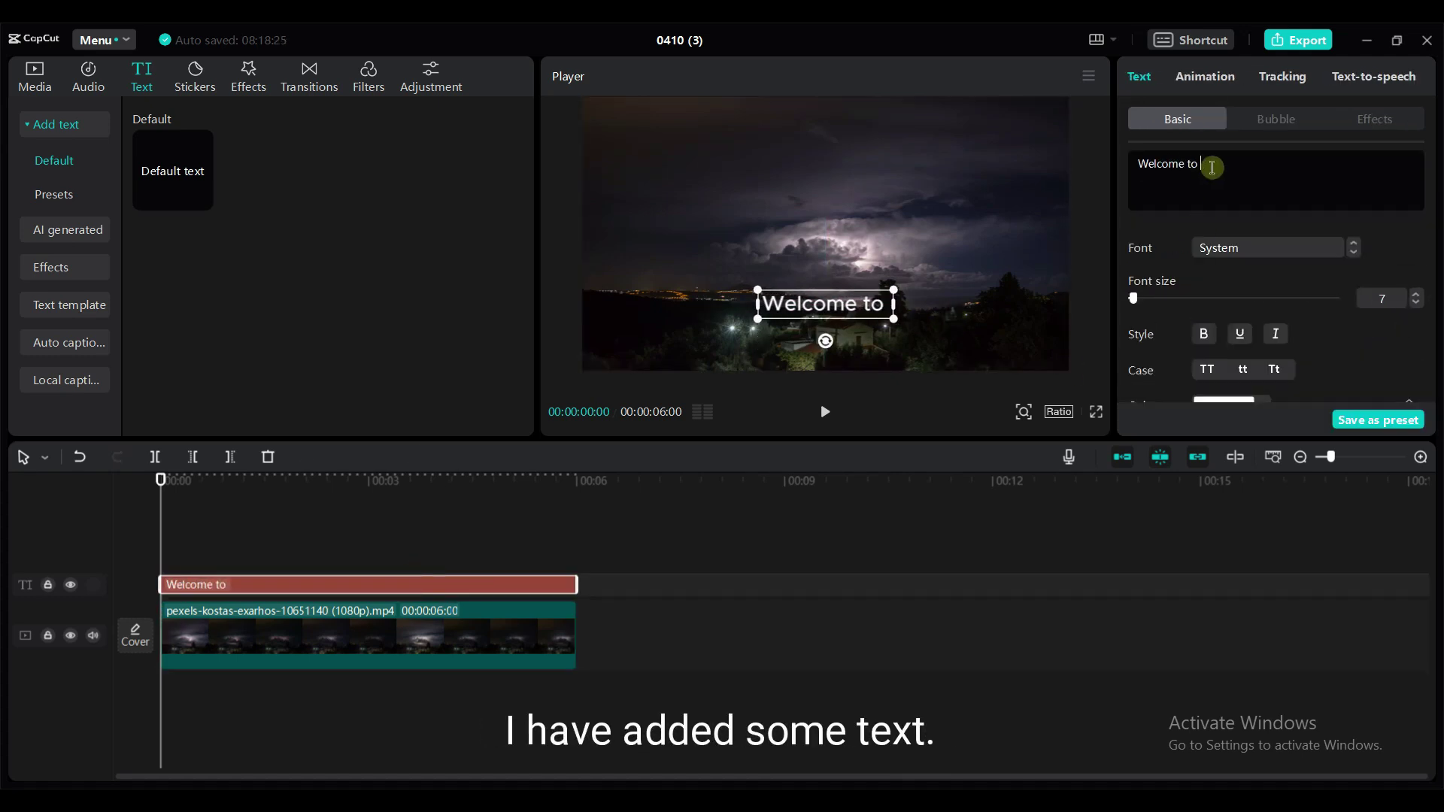
{"action": "type", "text": " the BD-Cutopia Video Editing"}
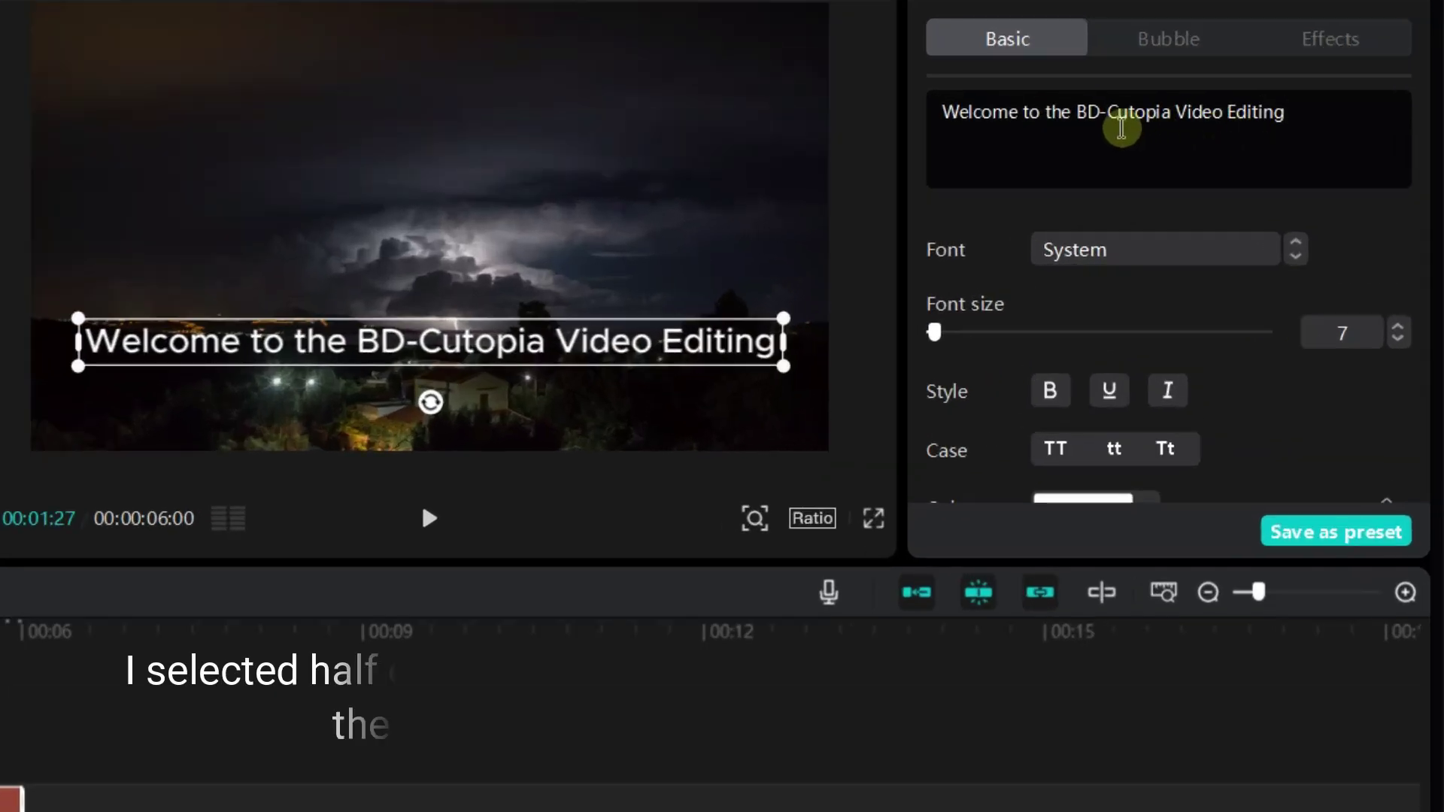
Step: Colour the words 'Cutopia Video Editing' red
{"action": "left_click_drag", "start_coordinate": [1285, 113], "coordinate": [1106, 114]}
{"action": "scroll", "coordinate": [1173, 301], "scroll_direction": "down", "scroll_amount": 2}
{"action": "left_click", "coordinate": [1142, 395]}
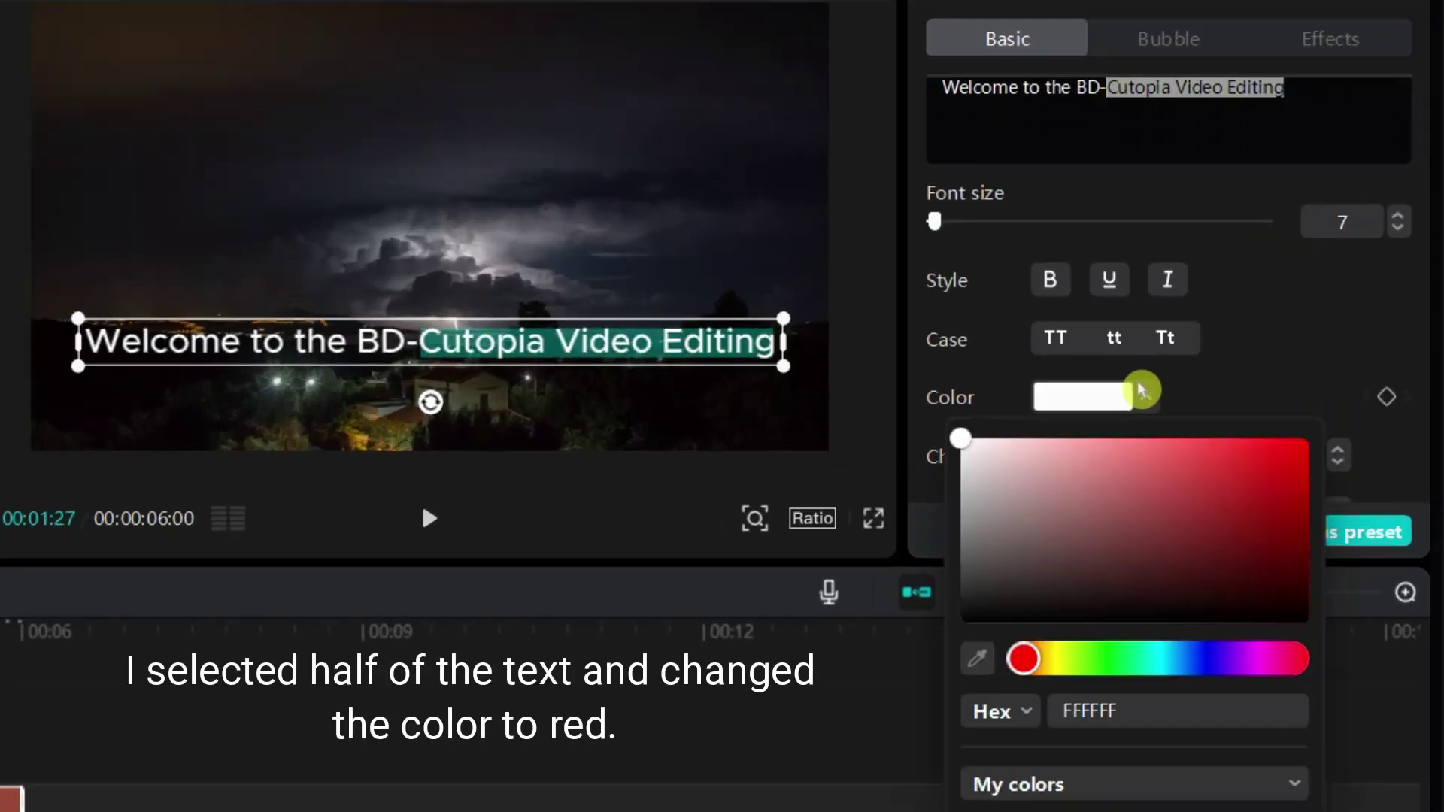
{"action": "left_click", "coordinate": [1306, 450]}
{"action": "left_click", "coordinate": [1296, 87]}
{"action": "left_click_drag", "start_coordinate": [1296, 87], "coordinate": [1306, 123]}
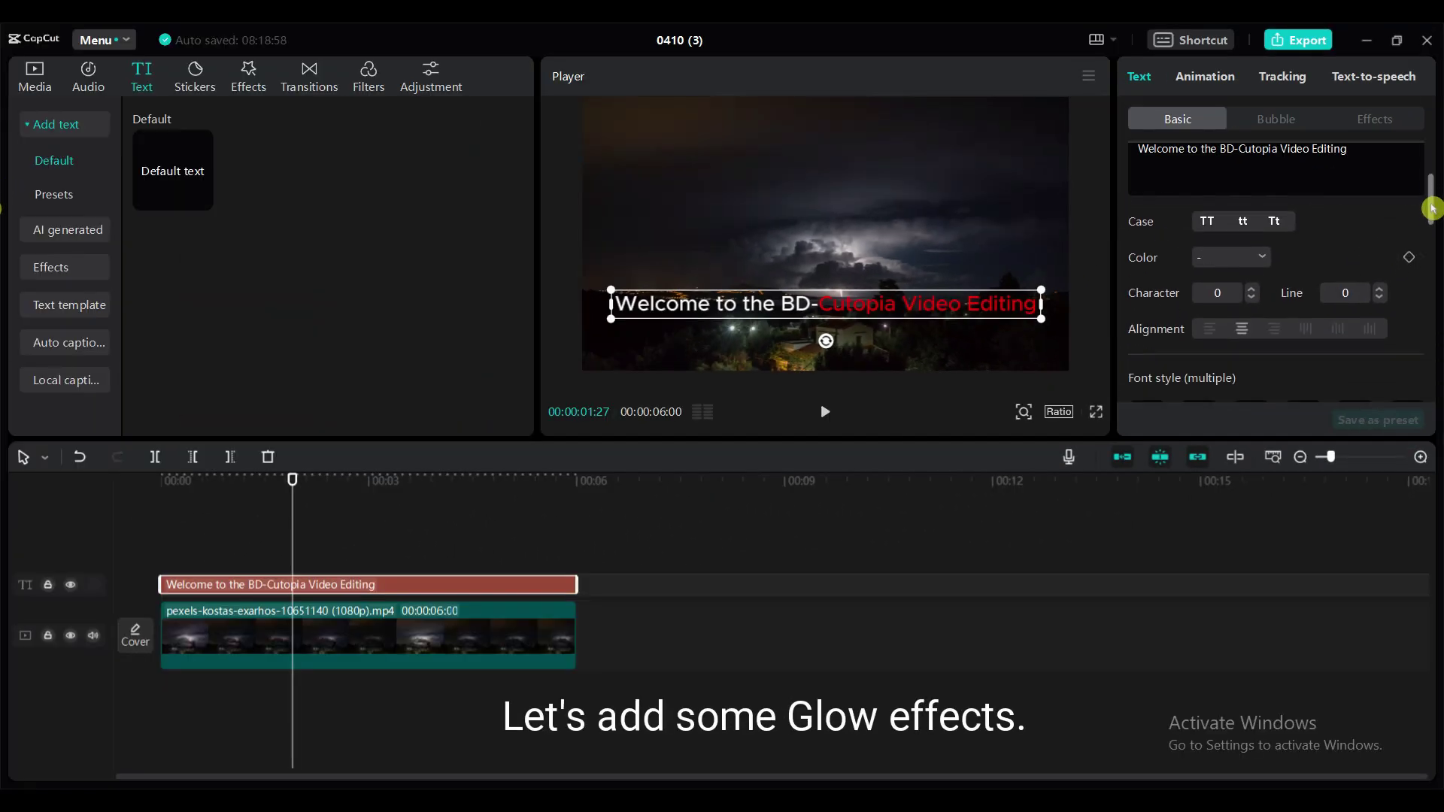
Step: Enable Glow on the title with white colour, Intensity 50 and Range 50
{"action": "left_click_drag", "start_coordinate": [1434, 181], "coordinate": [1435, 352]}
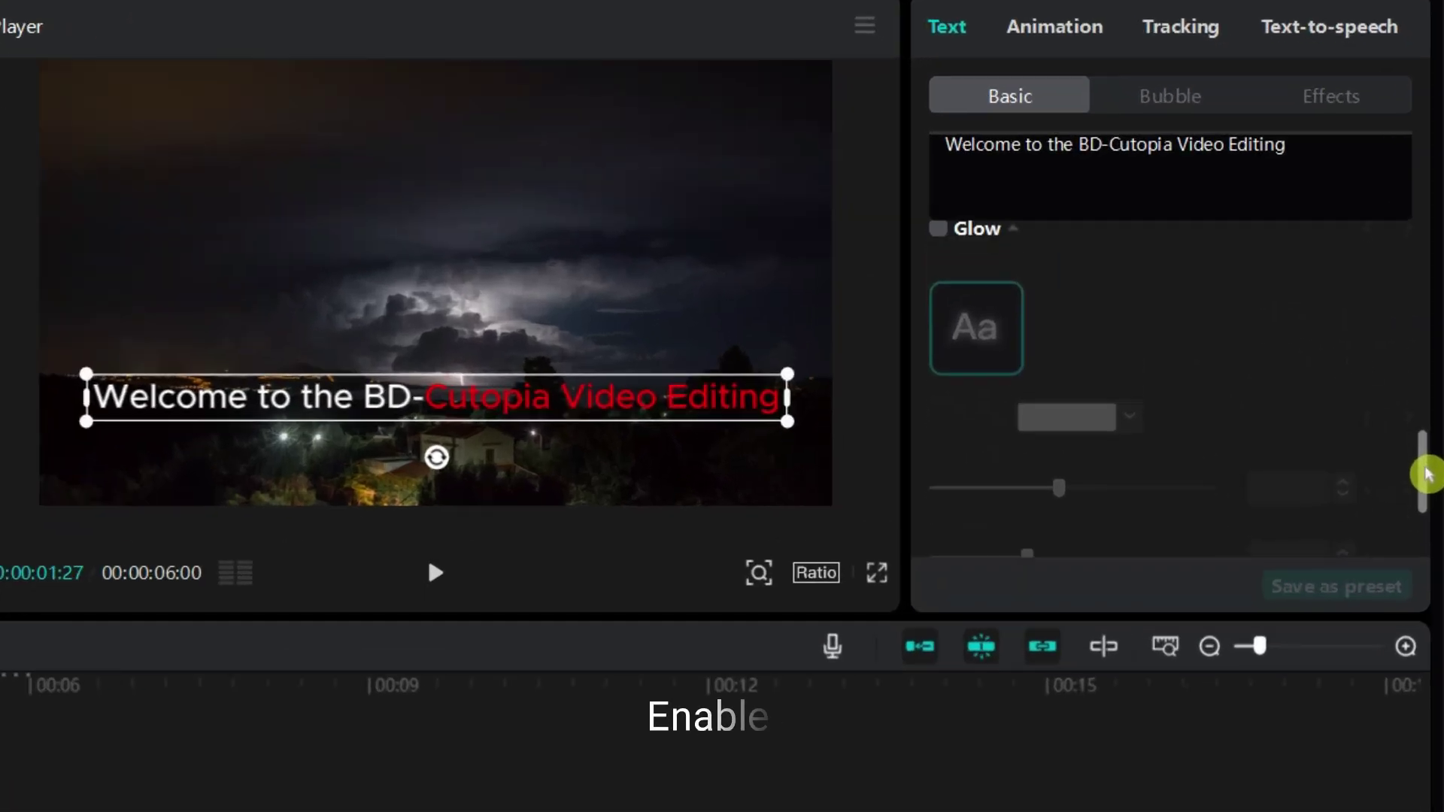
{"action": "left_click", "coordinate": [938, 240]}
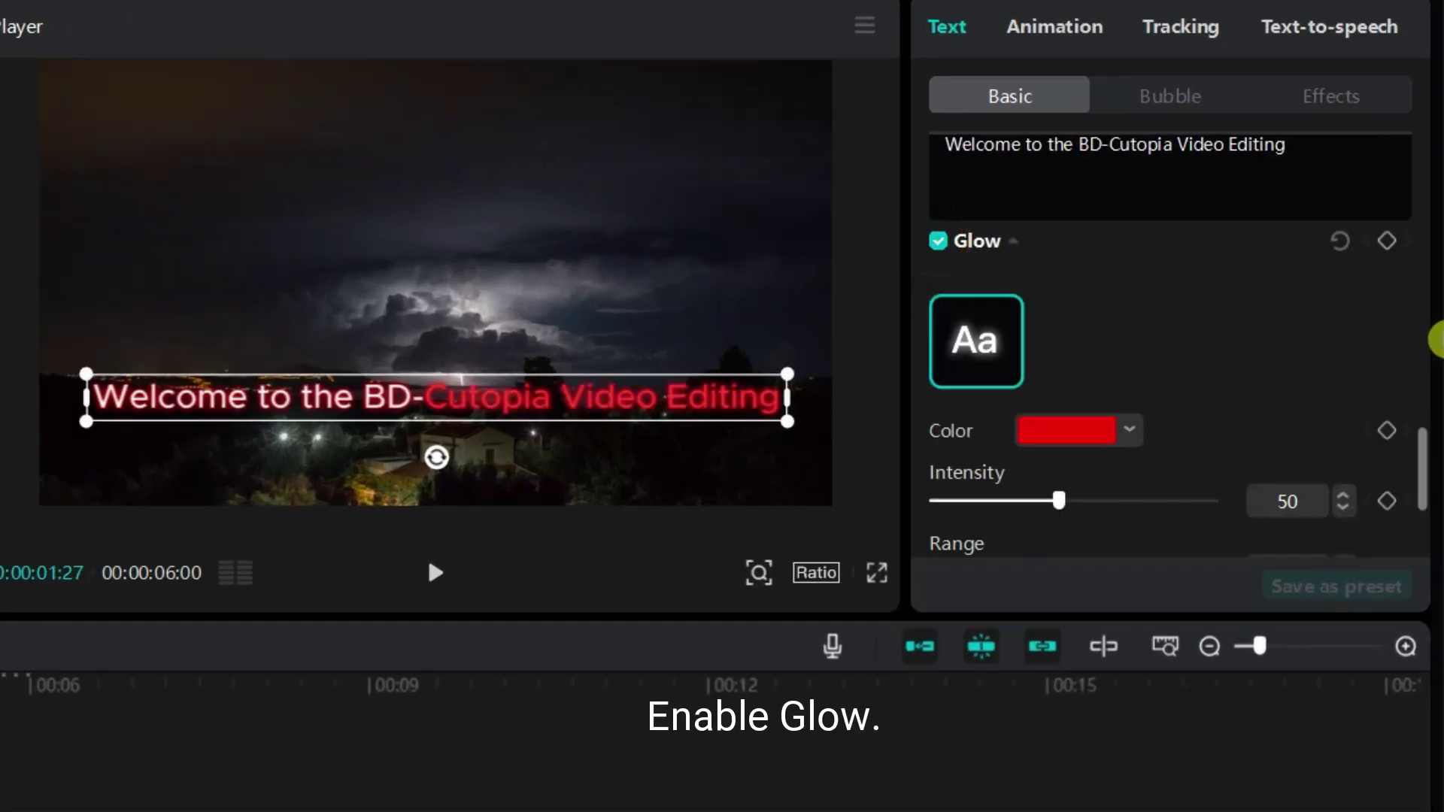
{"action": "left_click", "coordinate": [1129, 432]}
{"action": "left_click_drag", "start_coordinate": [958, 486], "coordinate": [952, 498]}
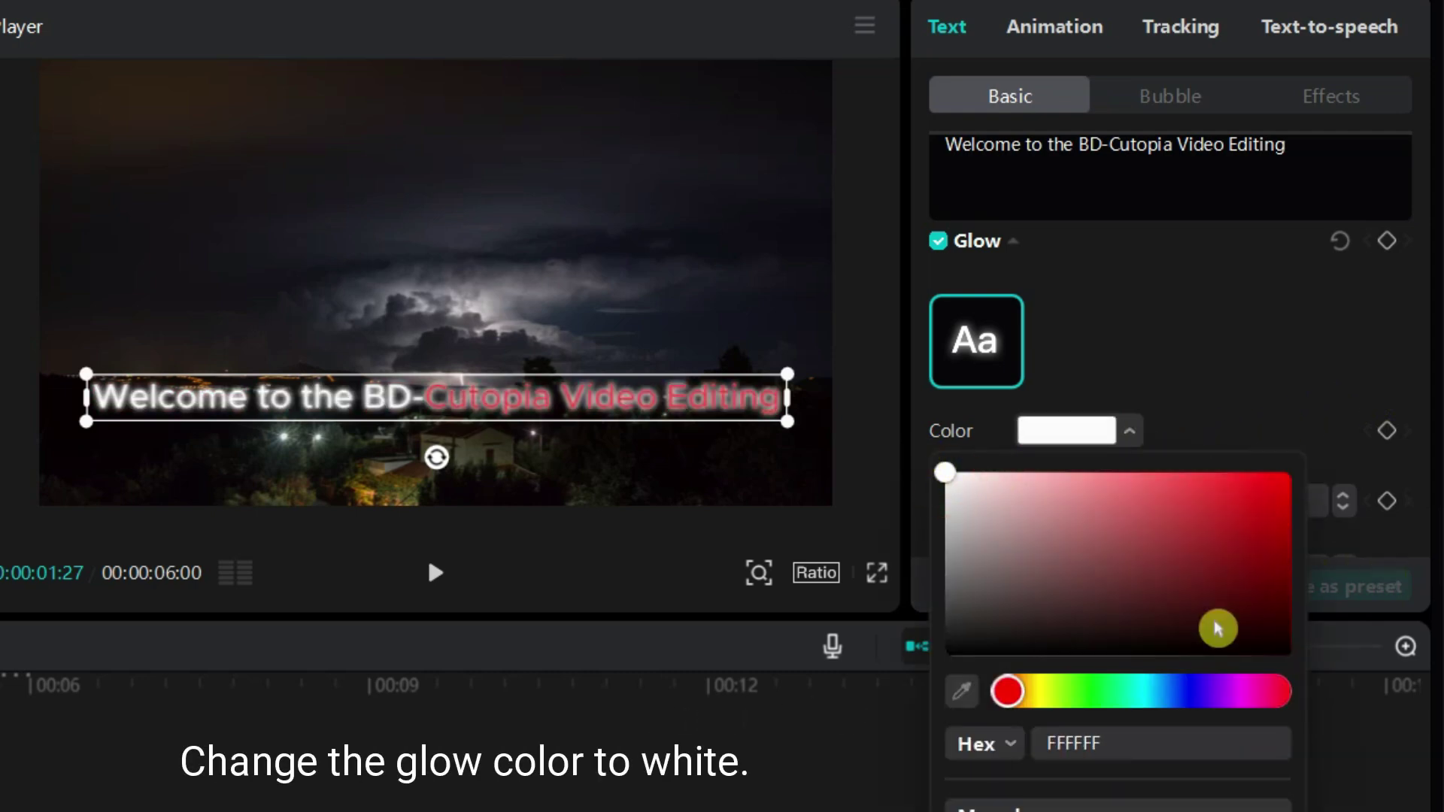
{"action": "left_click", "coordinate": [1189, 367]}
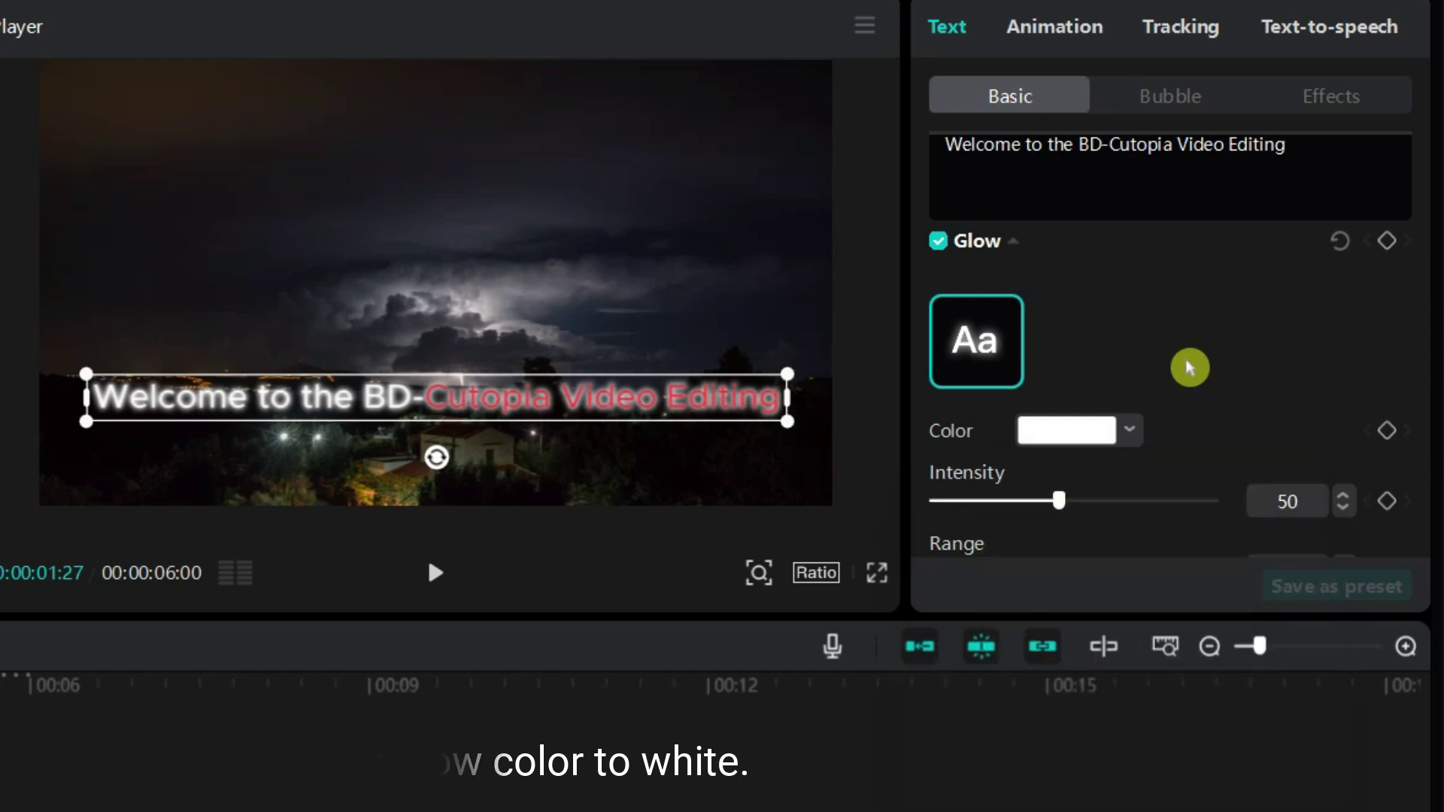
{"action": "scroll", "coordinate": [1173, 376], "scroll_direction": "down", "scroll_amount": 2}
{"action": "left_click_drag", "start_coordinate": [1080, 412], "coordinate": [1066, 425]}
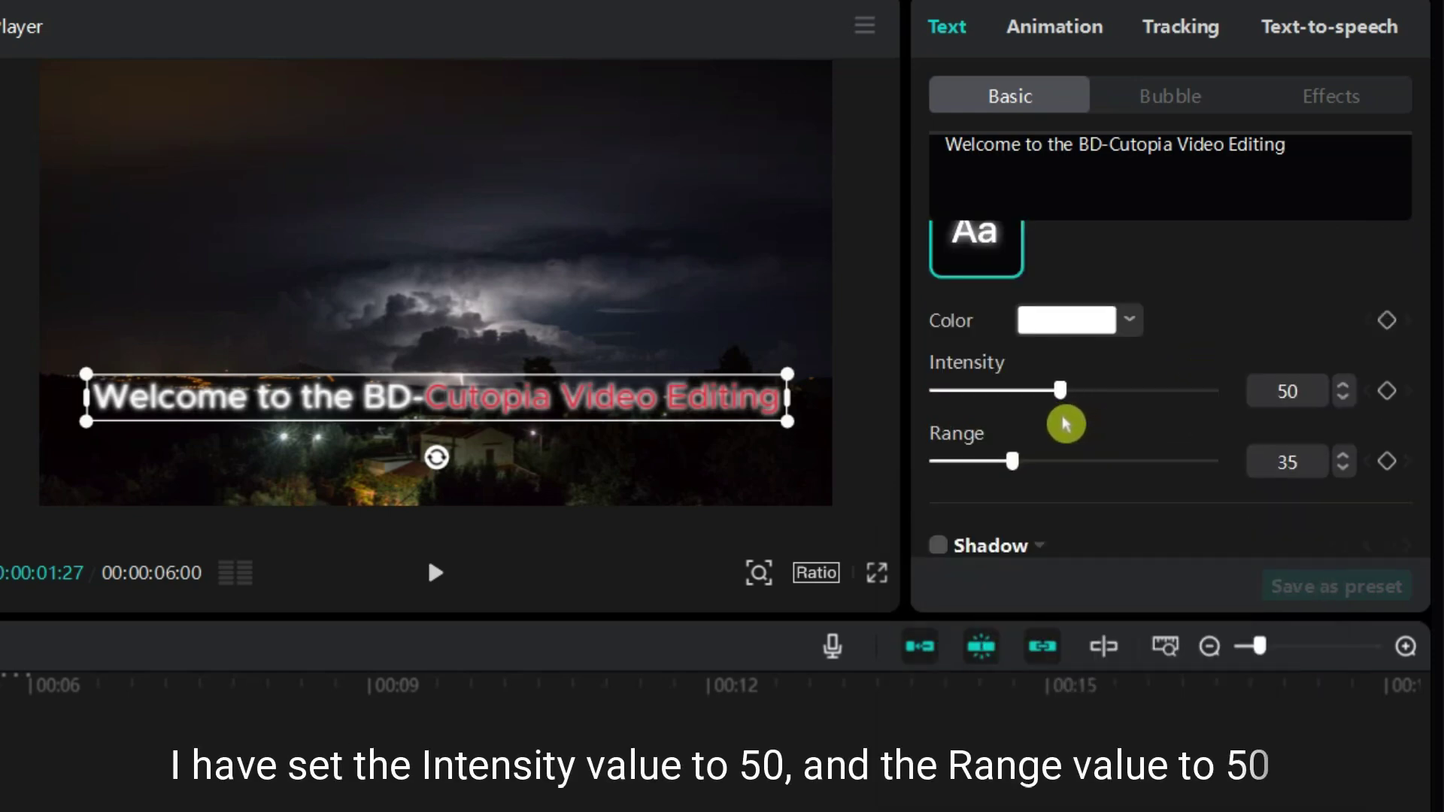
{"action": "left_click_drag", "start_coordinate": [1024, 480], "coordinate": [1112, 473]}
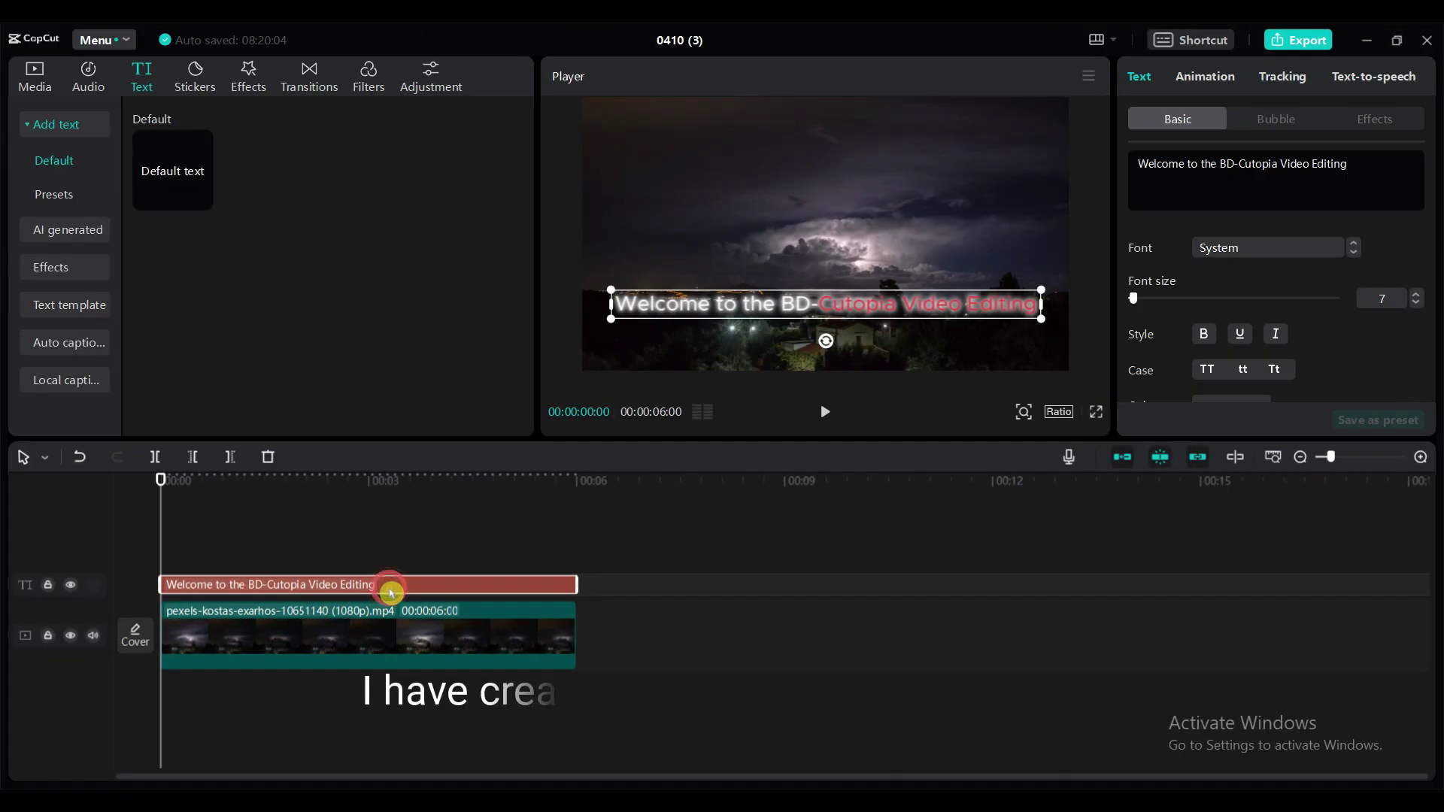
Step: Duplicate the title onto its own track and turn the lower copy into a compound clip
{"action": "left_click_drag", "start_coordinate": [108, 703], "coordinate": [118, 672]}
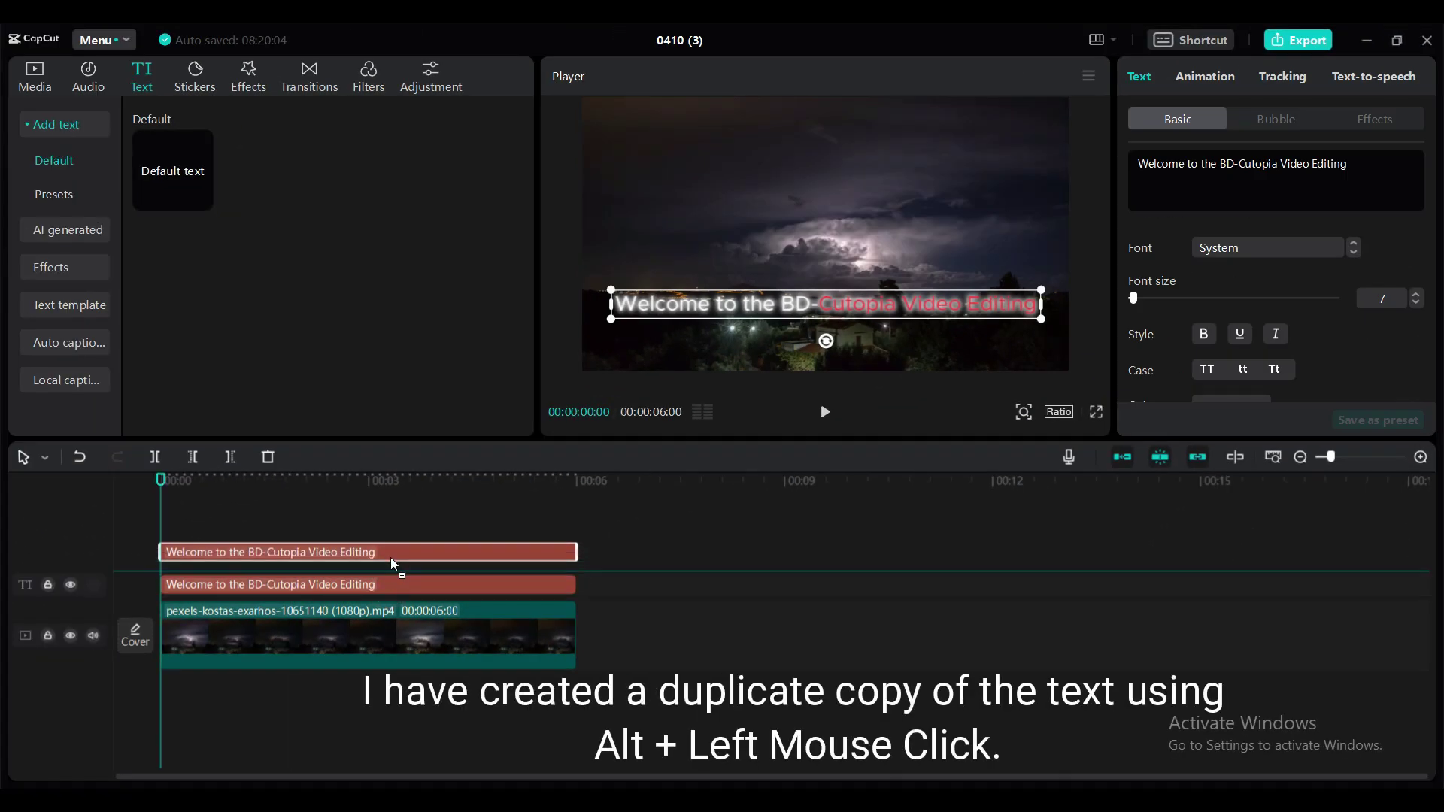
{"action": "left_click_drag", "start_coordinate": [394, 564], "coordinate": [399, 559]}
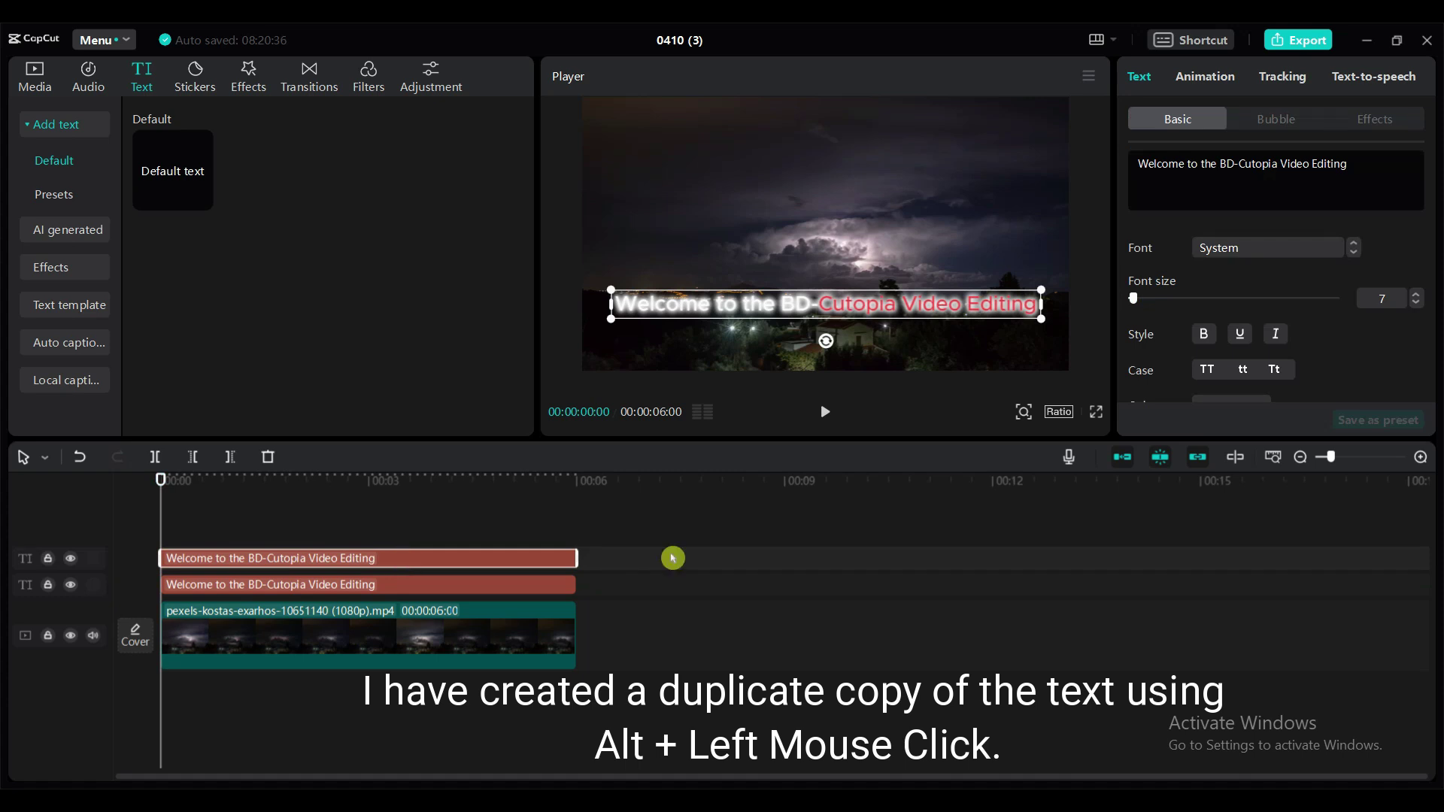
{"action": "mouse_move", "coordinate": [163, 477]}
{"action": "left_mouse_down"}
{"action": "mouse_move", "coordinate": [436, 483]}
{"action": "mouse_move", "coordinate": [161, 480]}
{"action": "left_mouse_up"}
{"action": "right_click", "coordinate": [370, 584]}
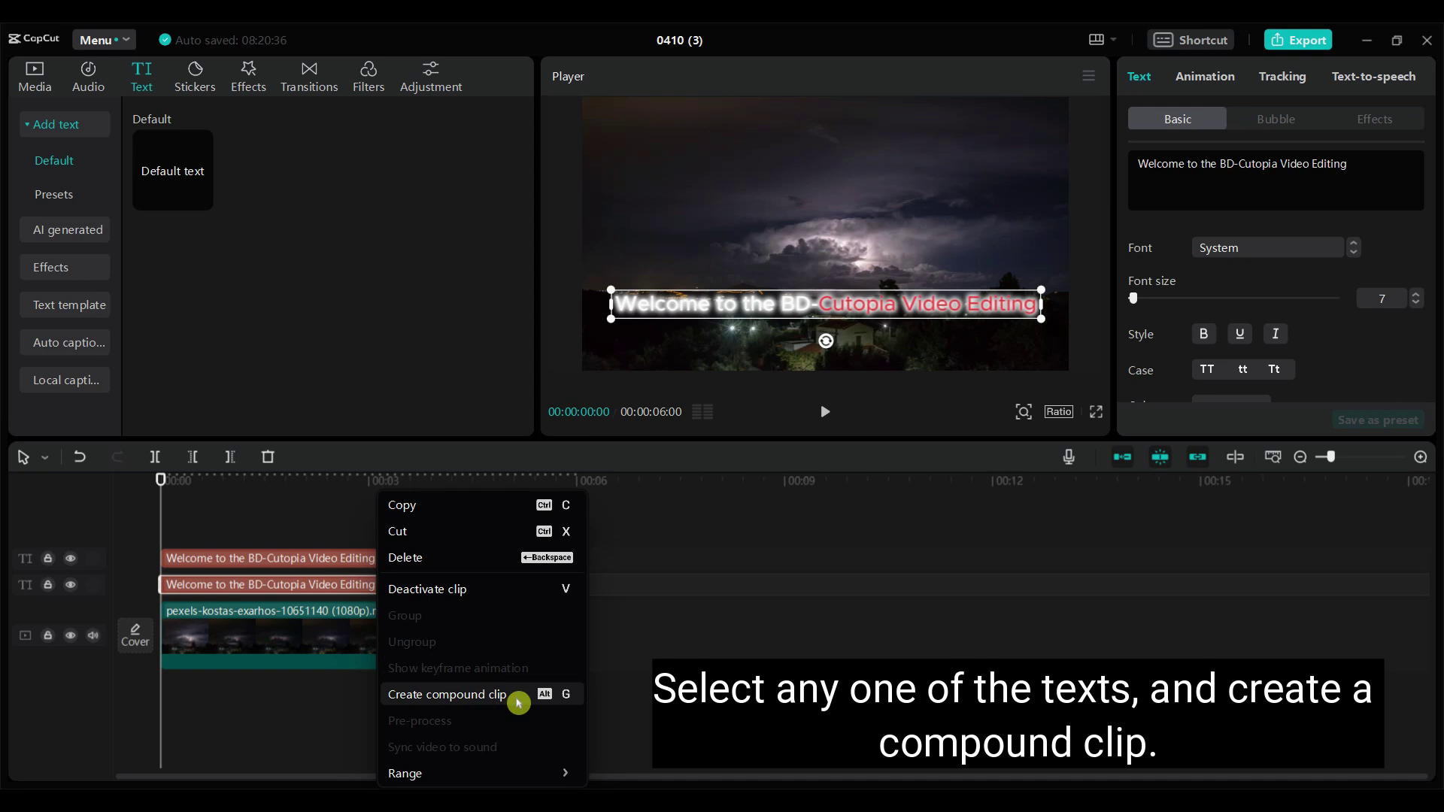
{"action": "left_click", "coordinate": [518, 702]}
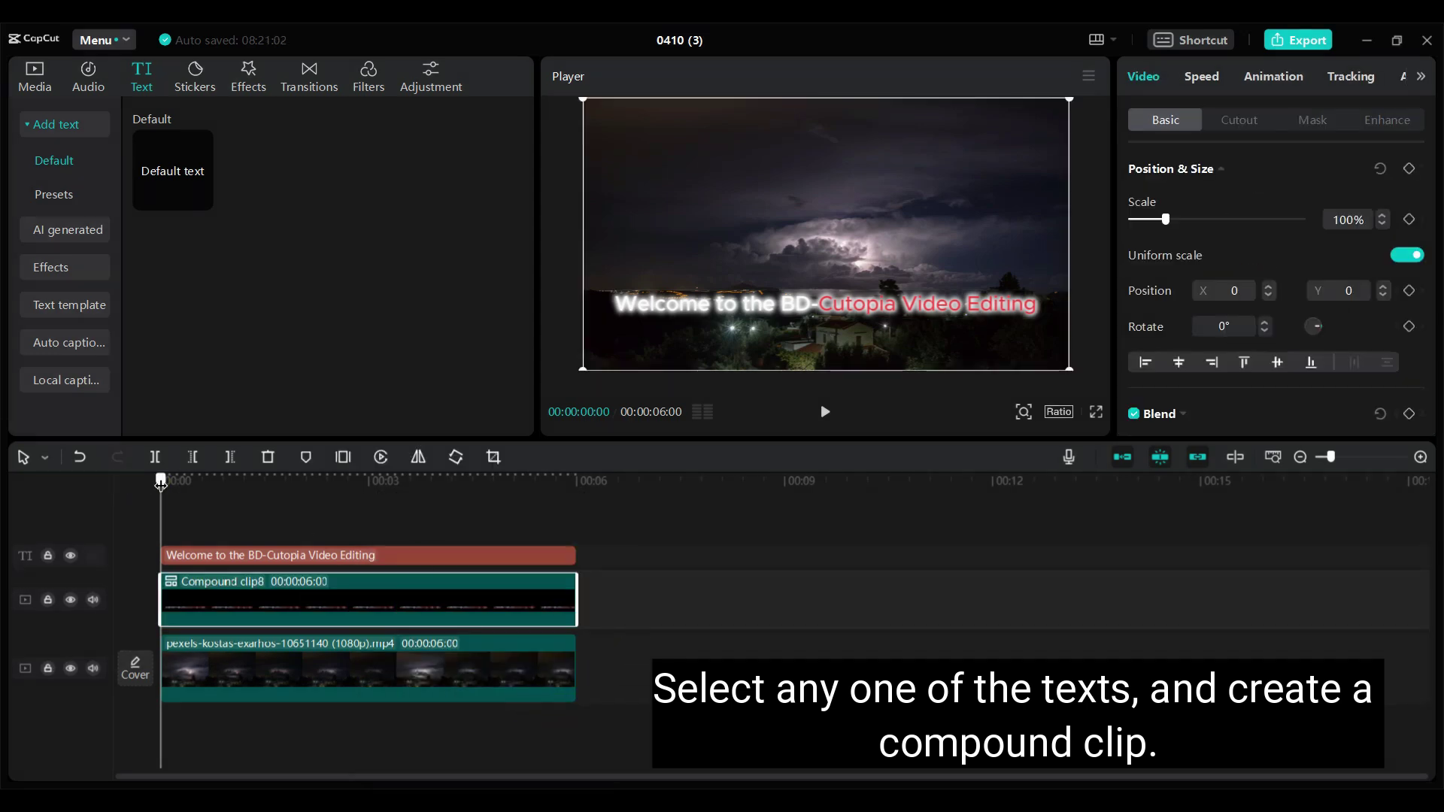
Step: Hide the compound clip's track
{"action": "left_click", "coordinate": [826, 303]}
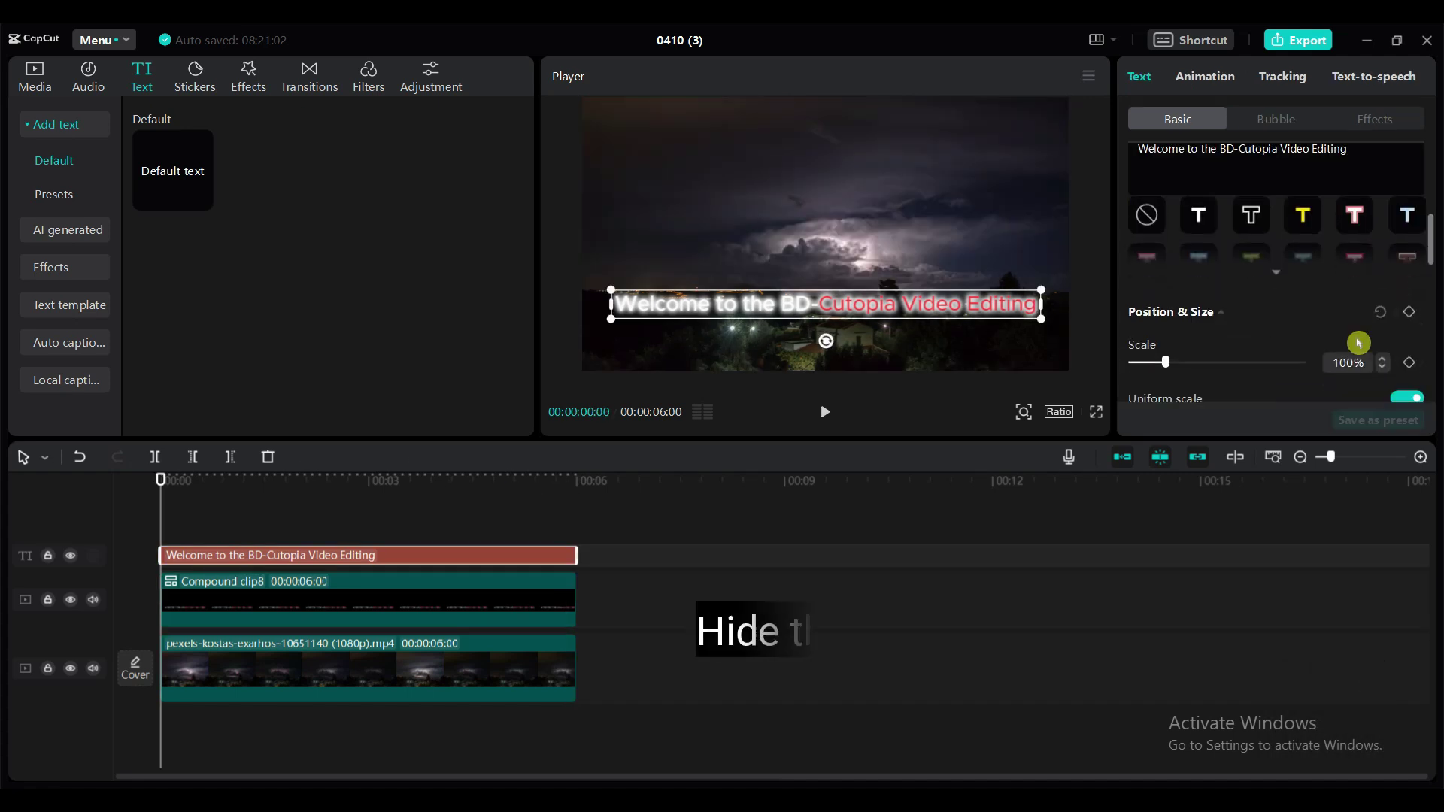
{"action": "scroll", "coordinate": [1358, 343], "scroll_direction": "down", "scroll_amount": 1}
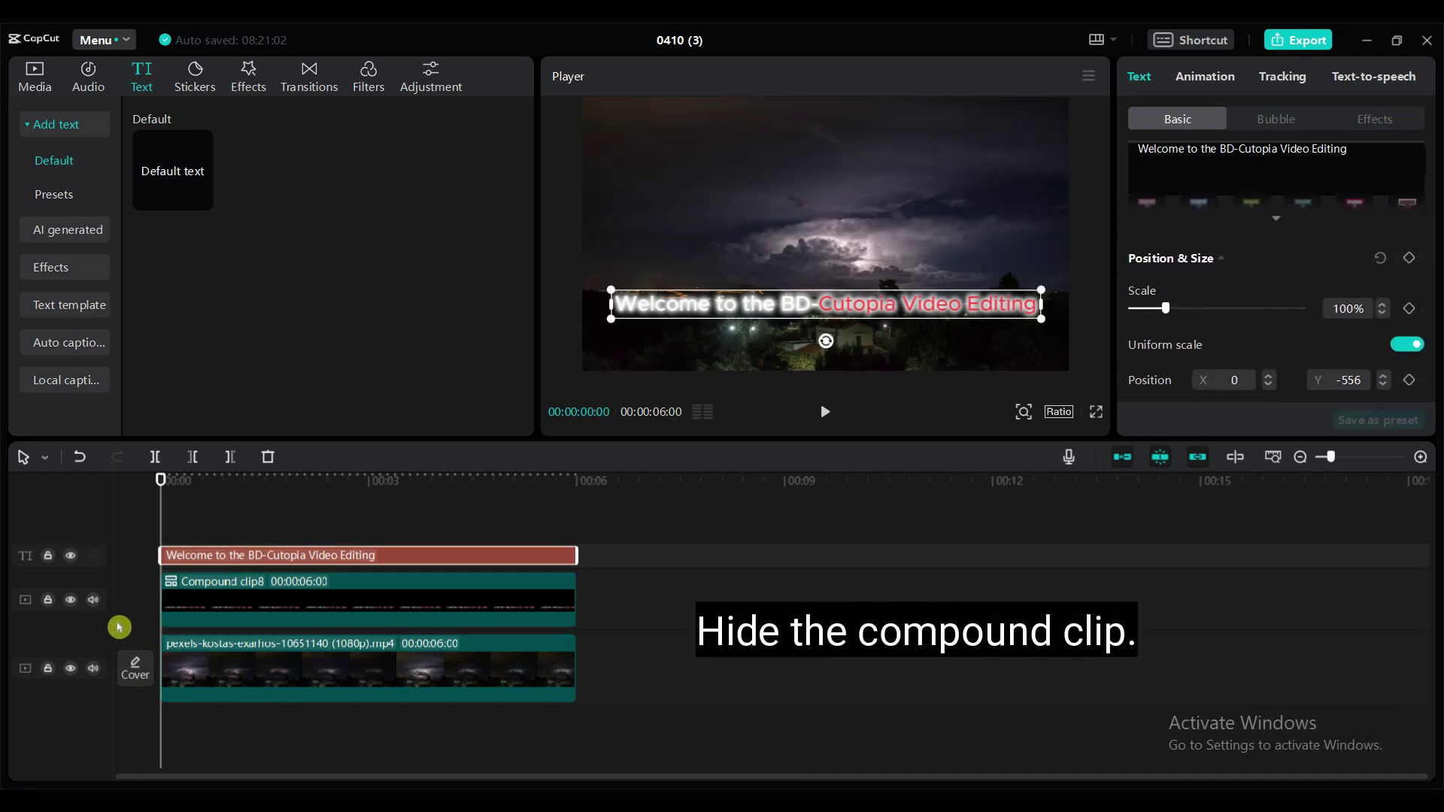
{"action": "left_click", "coordinate": [71, 602]}
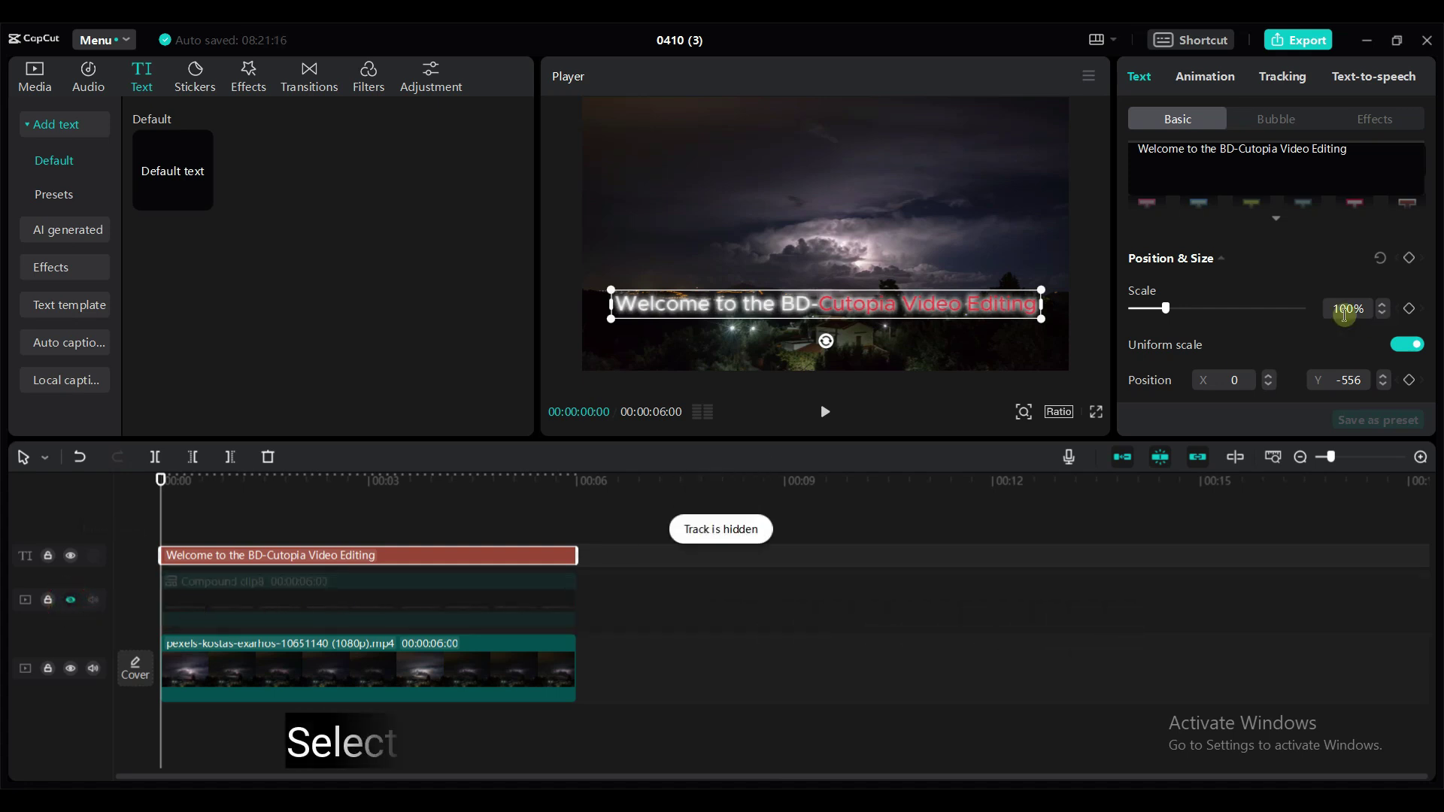
Step: Set the title text's Blend opacity to 30%
{"action": "scroll", "coordinate": [1292, 331], "scroll_direction": "down", "scroll_amount": 2}
{"action": "mouse_move", "coordinate": [1432, 331]}
{"action": "left_mouse_down"}
{"action": "mouse_move", "coordinate": [1433, 188]}
{"action": "mouse_move", "coordinate": [1439, 303]}
{"action": "left_mouse_up"}
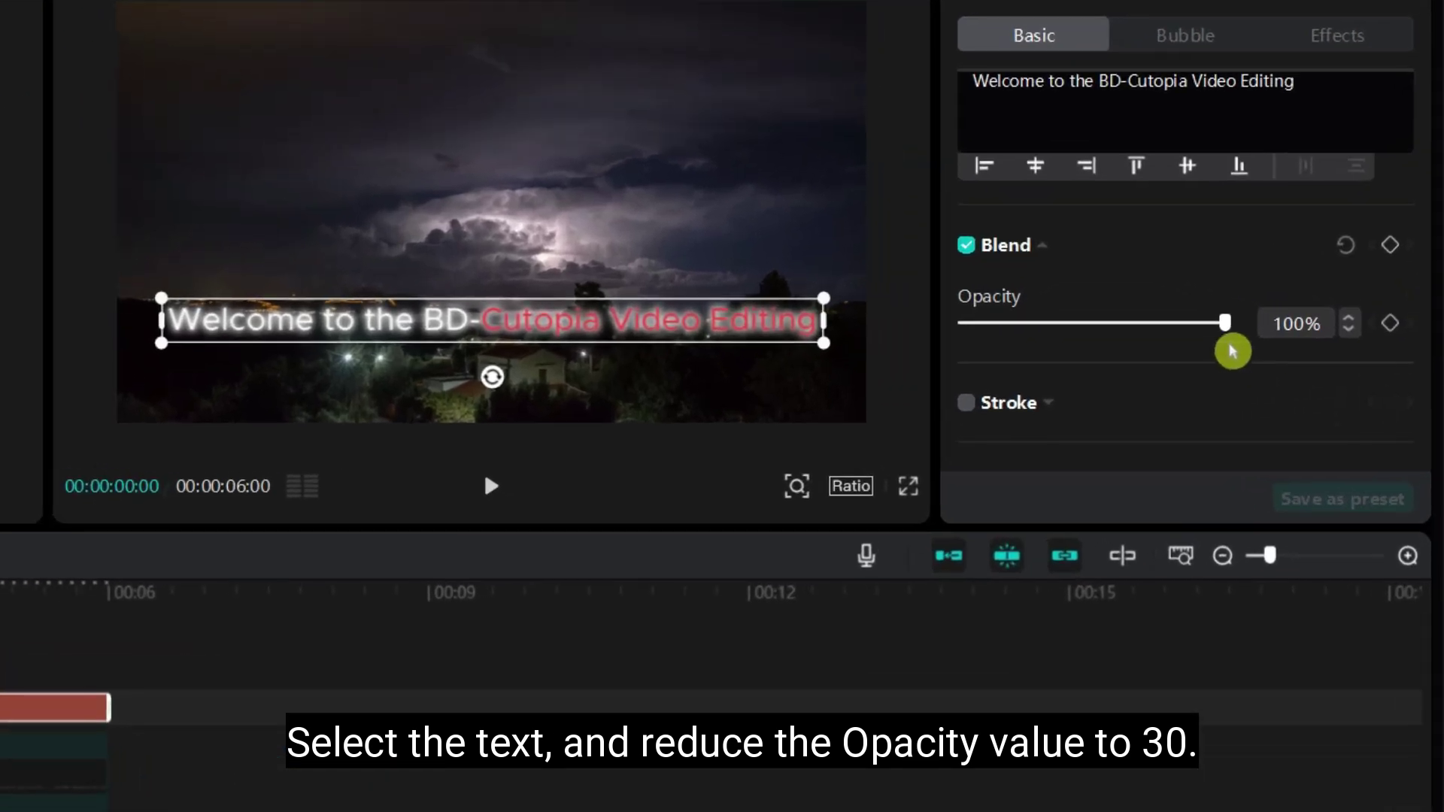
{"action": "left_click_drag", "start_coordinate": [1230, 346], "coordinate": [1044, 326]}
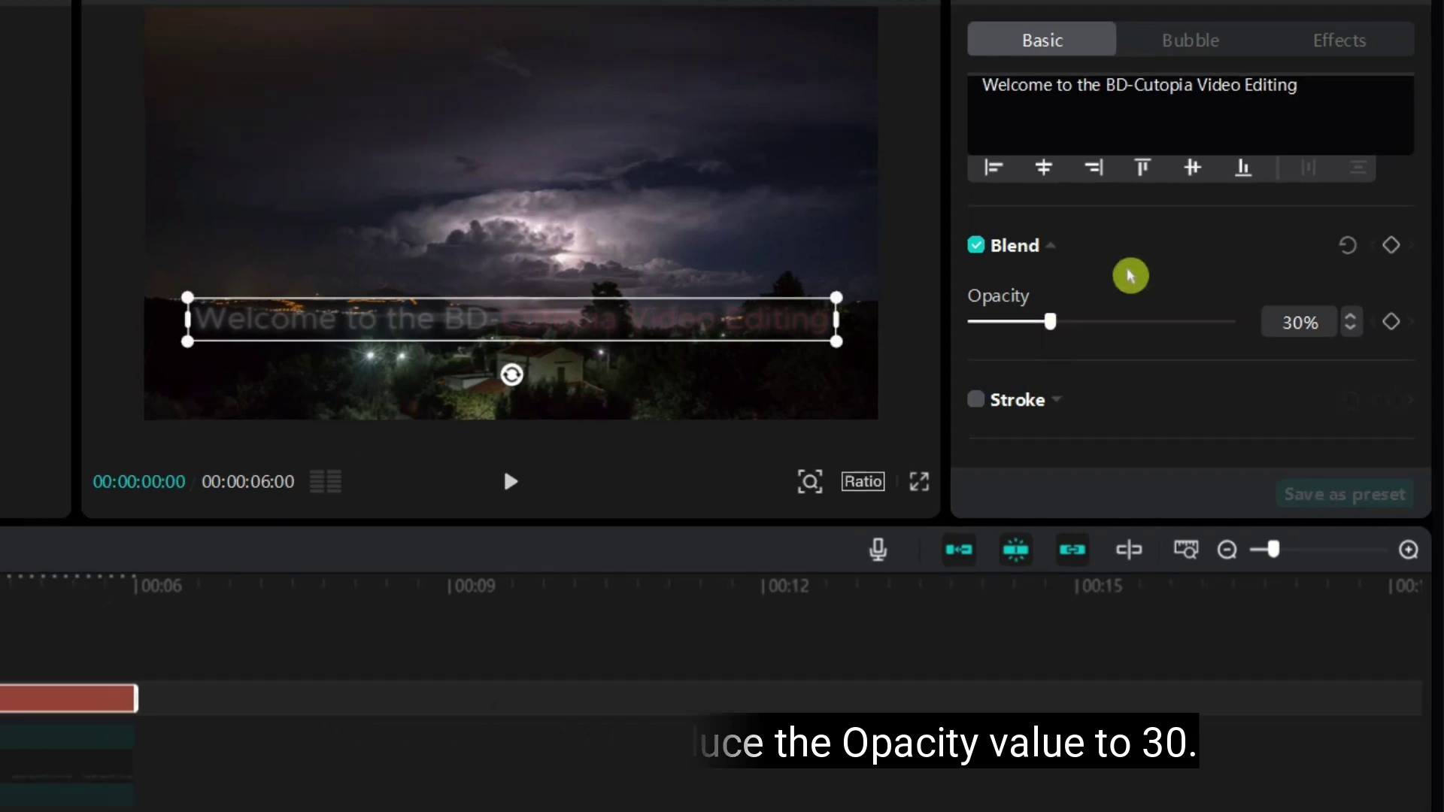
{"action": "left_click", "coordinate": [228, 707]}
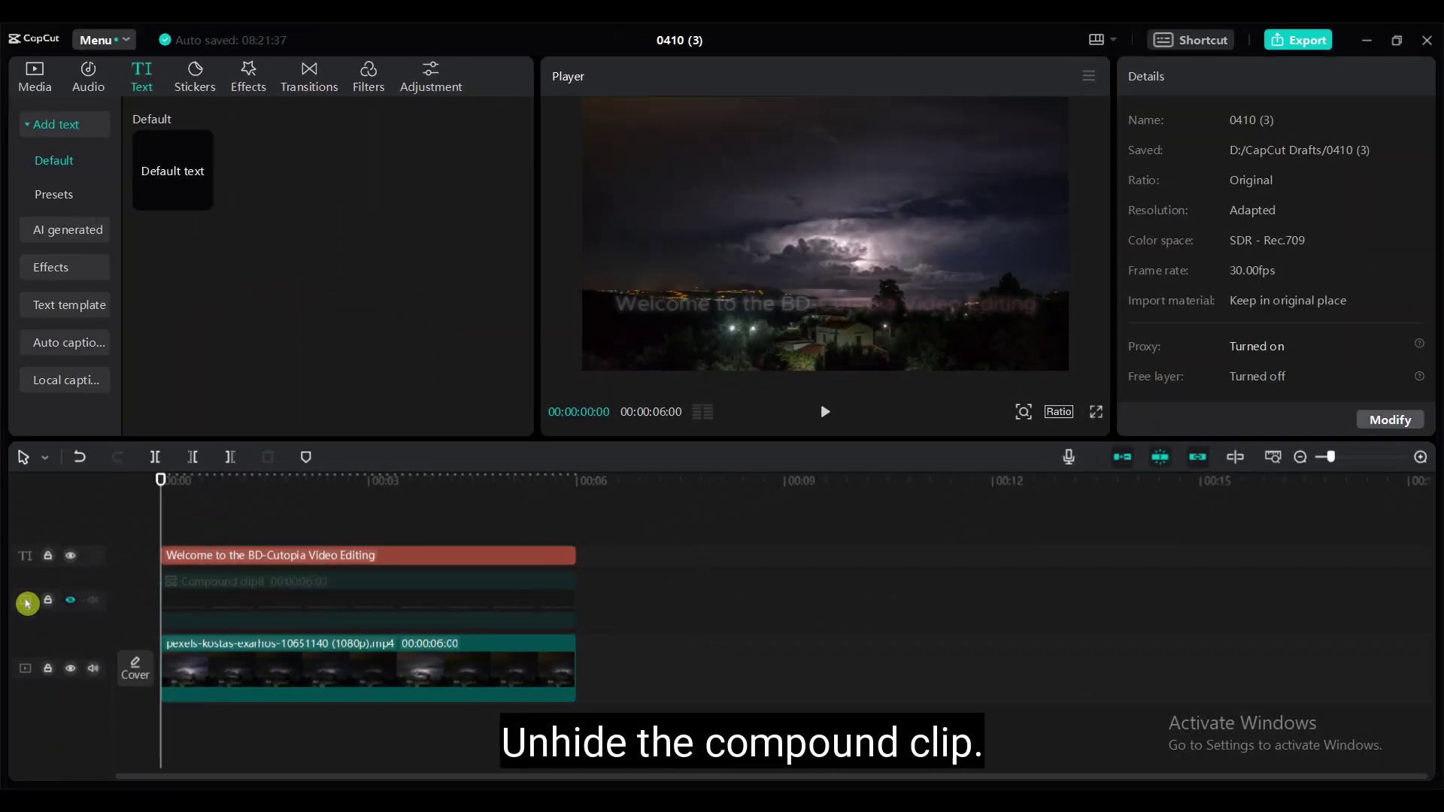
Step: Unhide the compound clip track and select the compound clip
{"action": "left_click", "coordinate": [71, 602]}
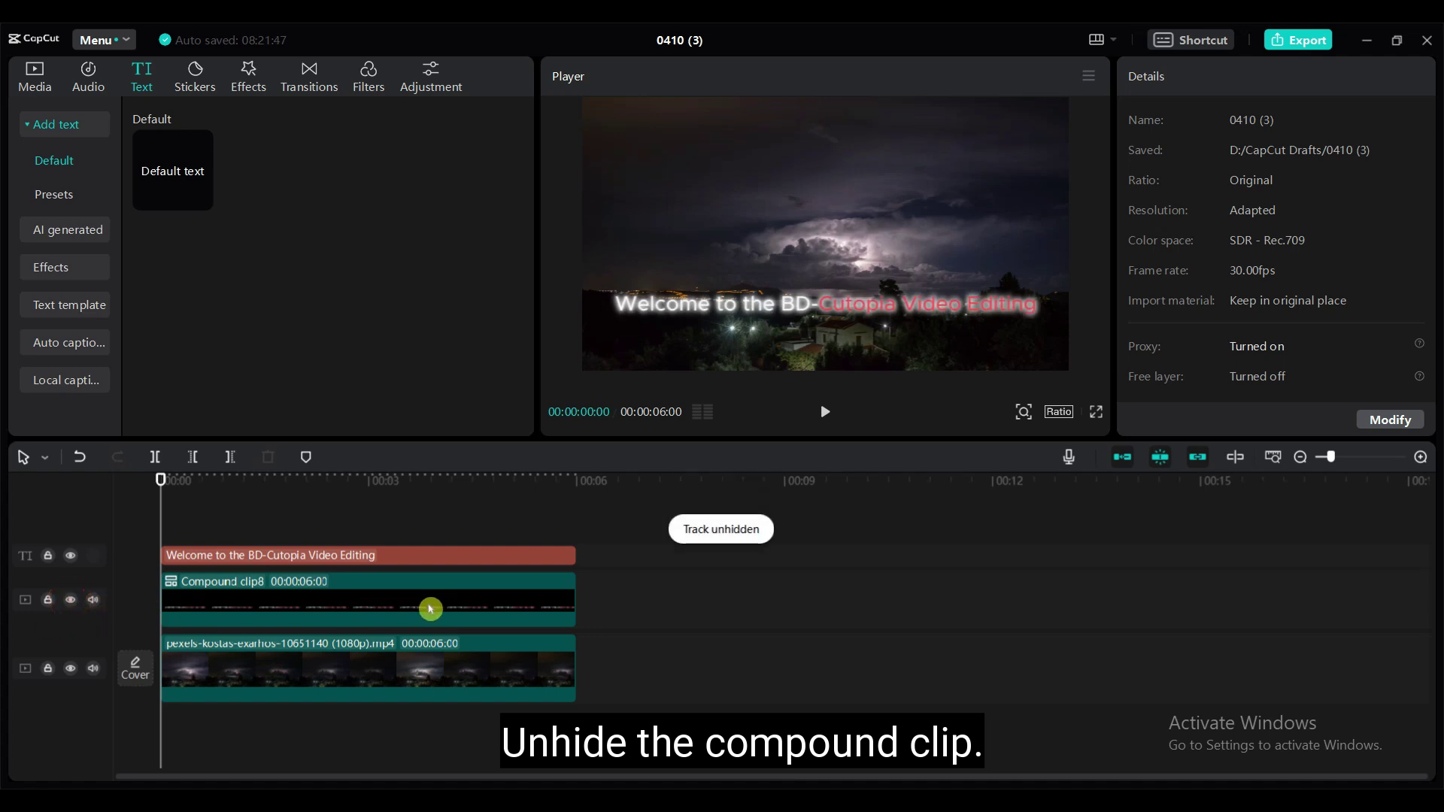
{"action": "left_click", "coordinate": [161, 479]}
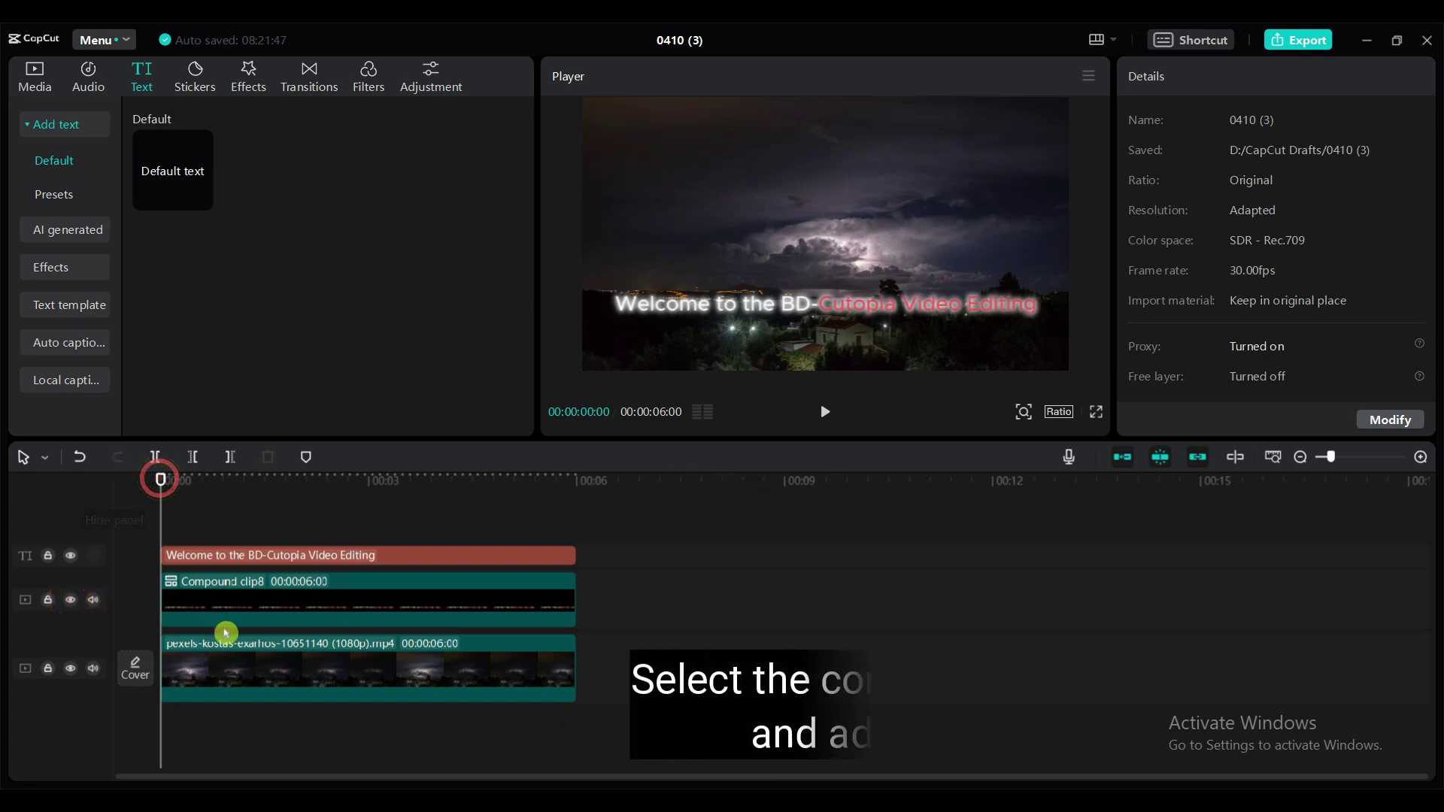
{"action": "left_click", "coordinate": [222, 600]}
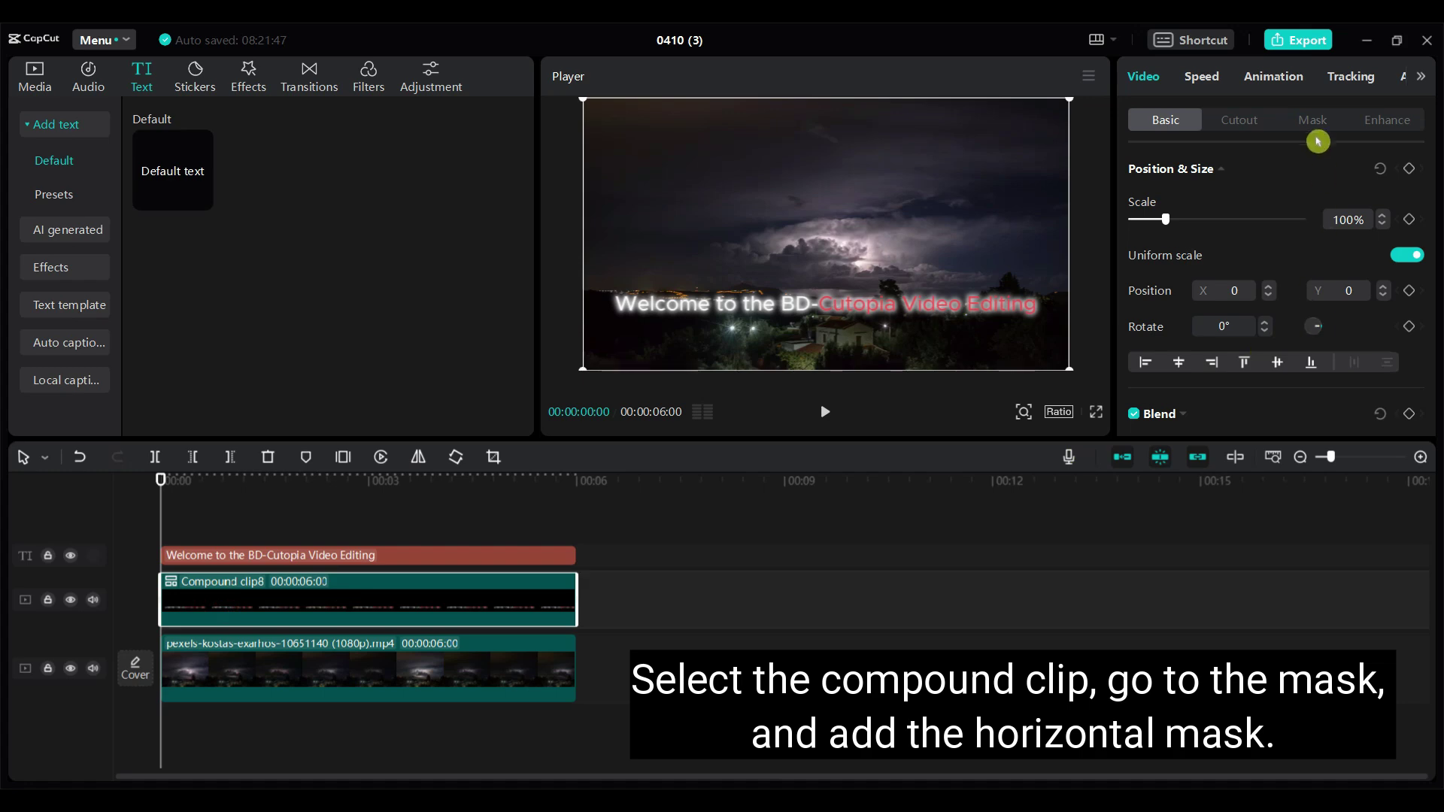
Step: Apply a Horizontal mask to the compound clip and rotate it to -90°
{"action": "left_click", "coordinate": [1315, 124]}
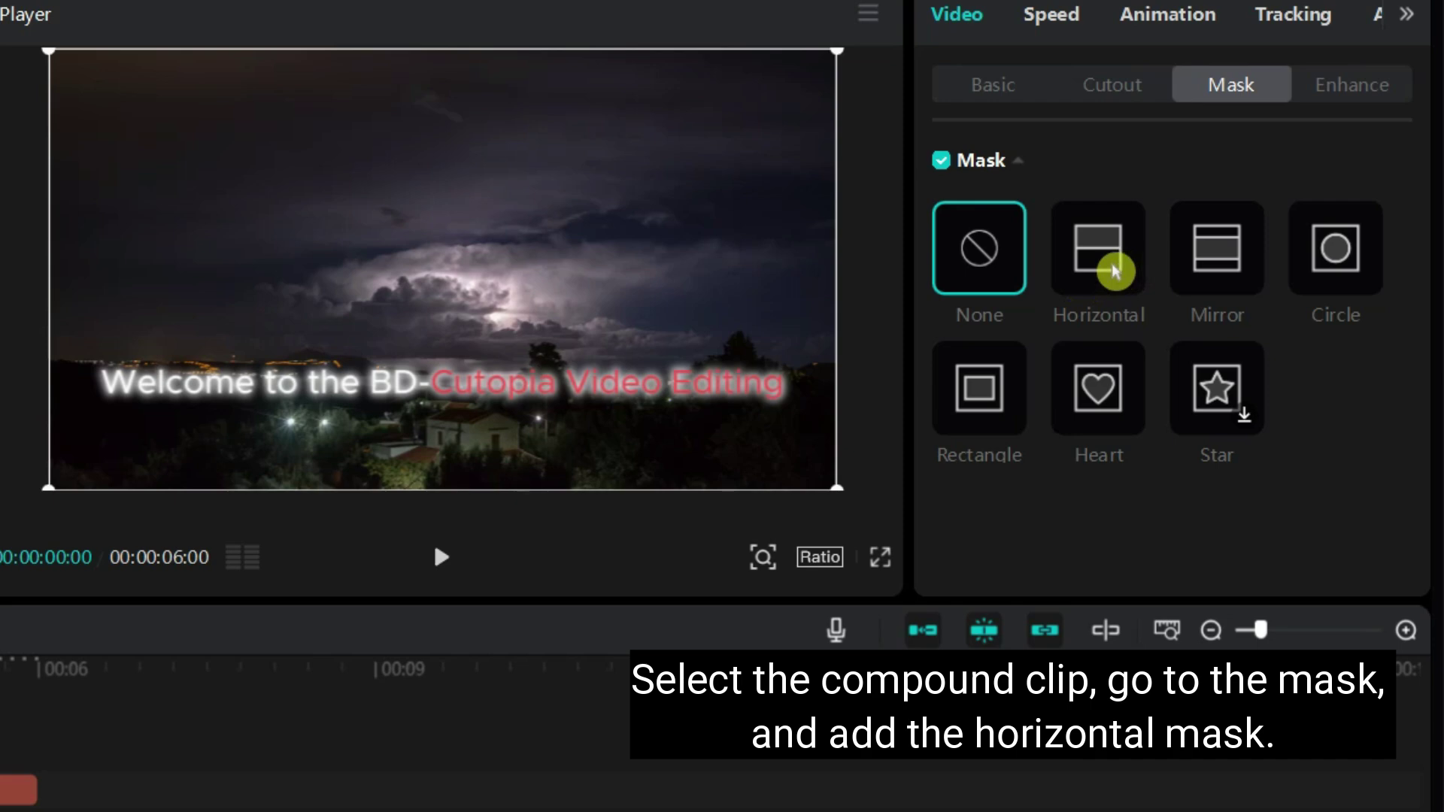
{"action": "left_click", "coordinate": [1099, 284]}
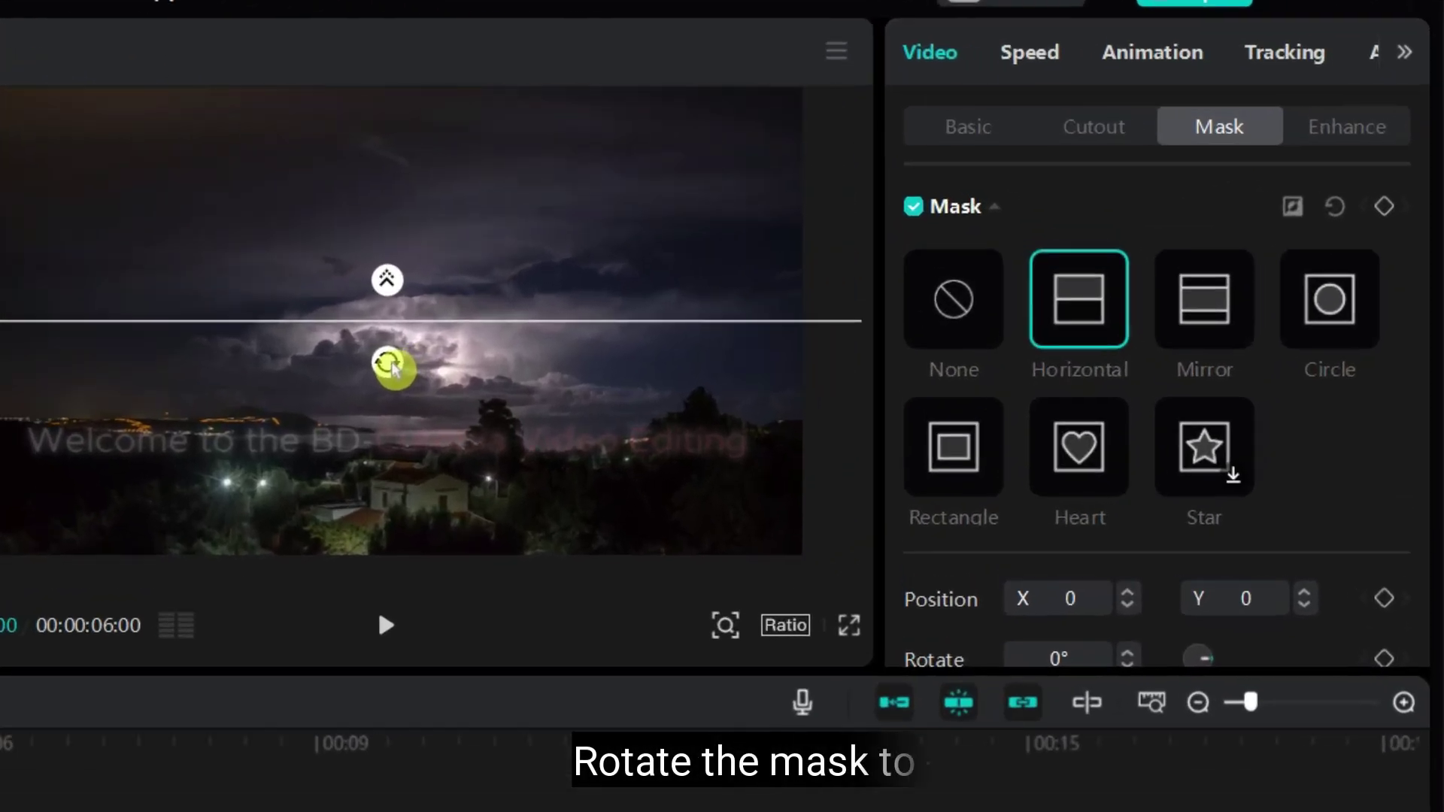
{"action": "left_click_drag", "start_coordinate": [825, 258], "coordinate": [935, 256]}
{"action": "left_click_drag", "start_coordinate": [573, 360], "coordinate": [609, 310]}
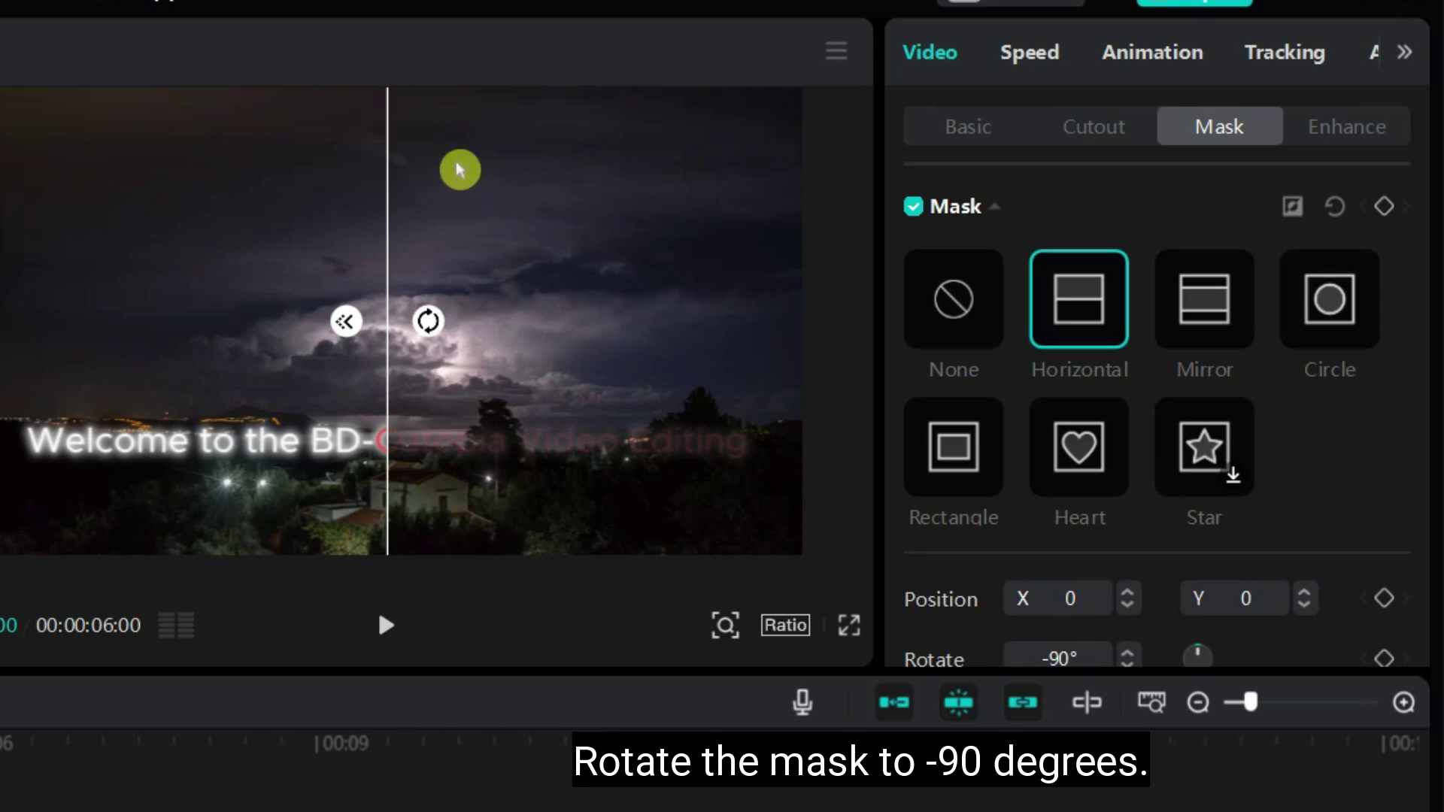
{"action": "scroll", "coordinate": [1267, 484], "scroll_direction": "down", "scroll_amount": 2}
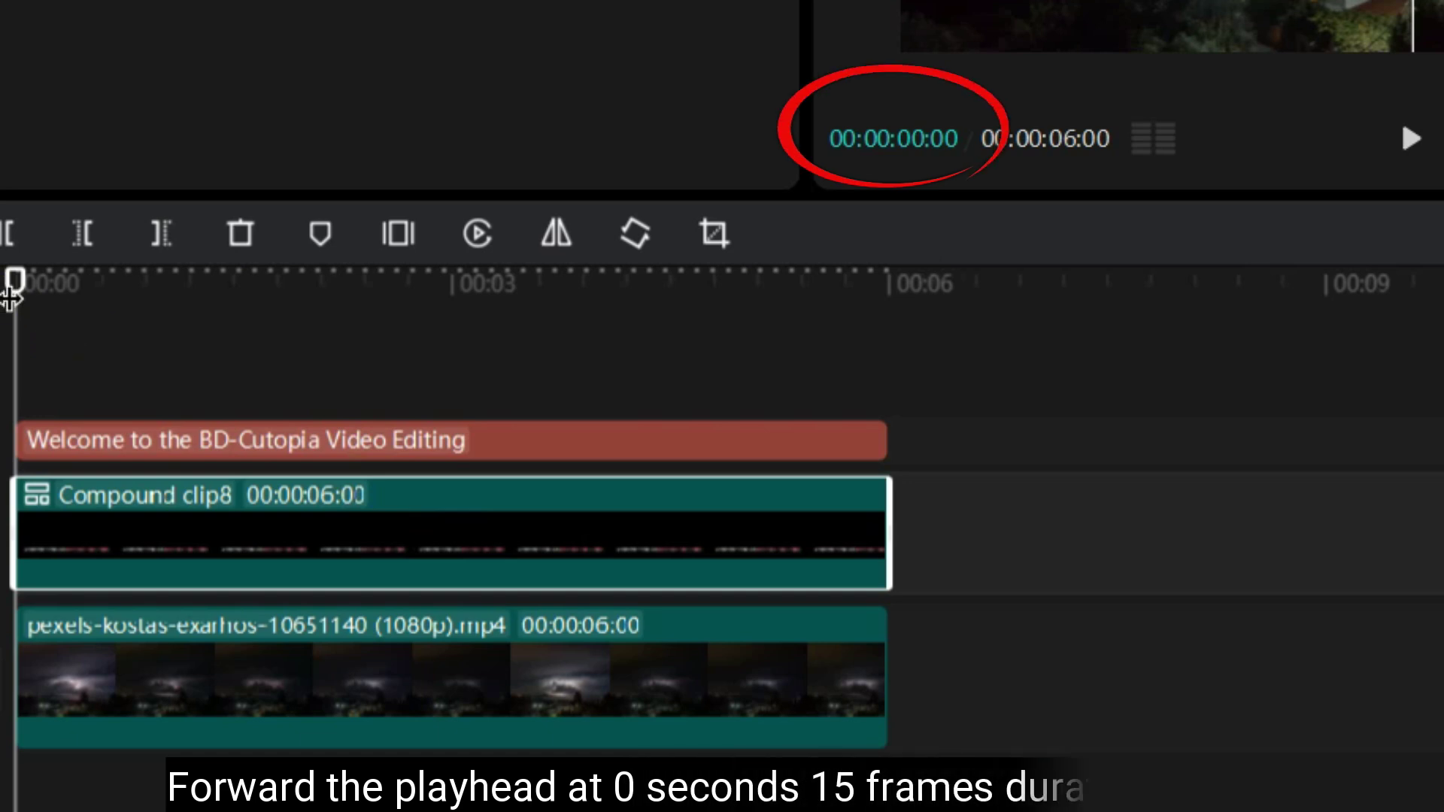
{"action": "left_click_drag", "start_coordinate": [26, 288], "coordinate": [68, 292]}
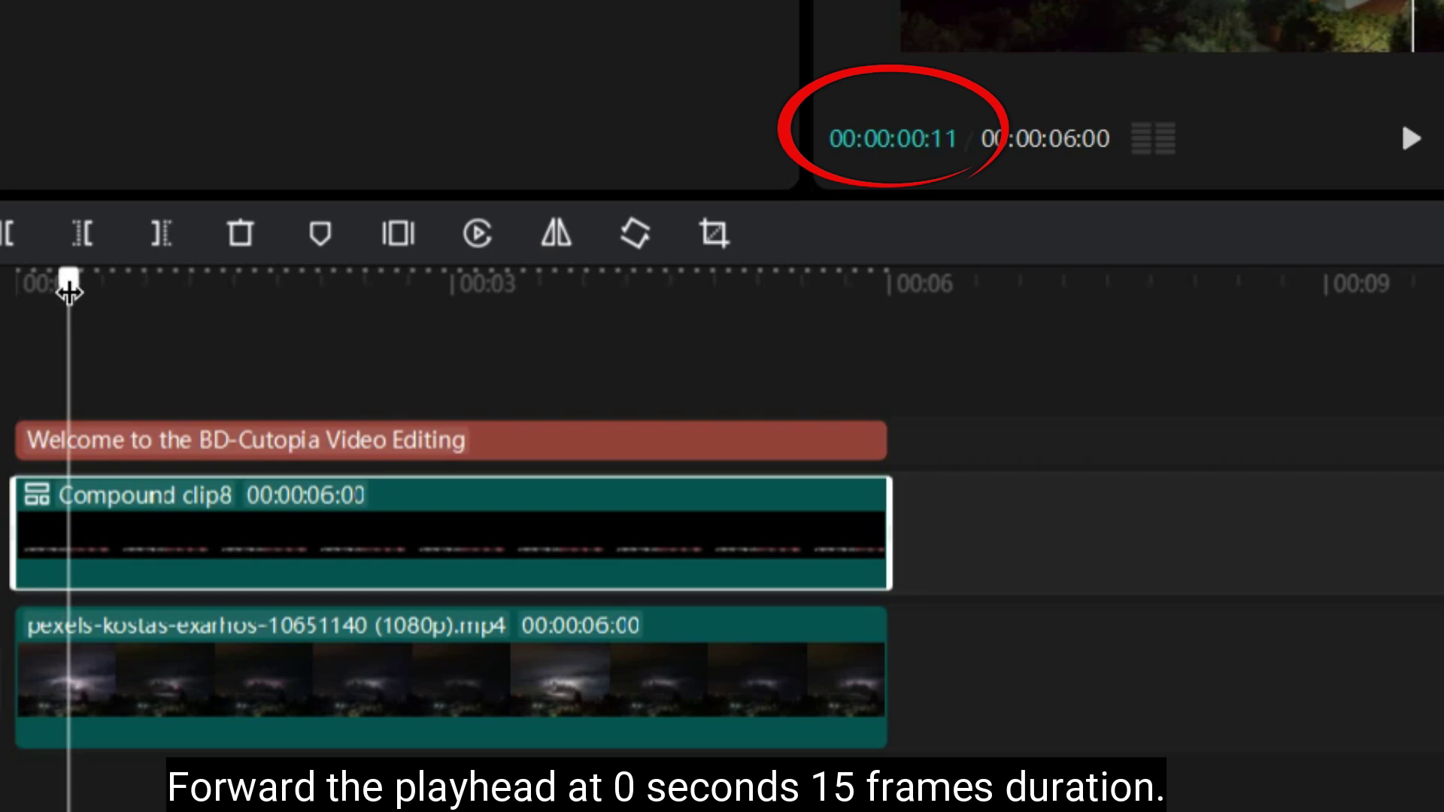
Step: At 00:00:00:15, keyframe the mask position at X -840, Y 36, just left of the title
{"action": "left_click_drag", "start_coordinate": [70, 291], "coordinate": [88, 291]}
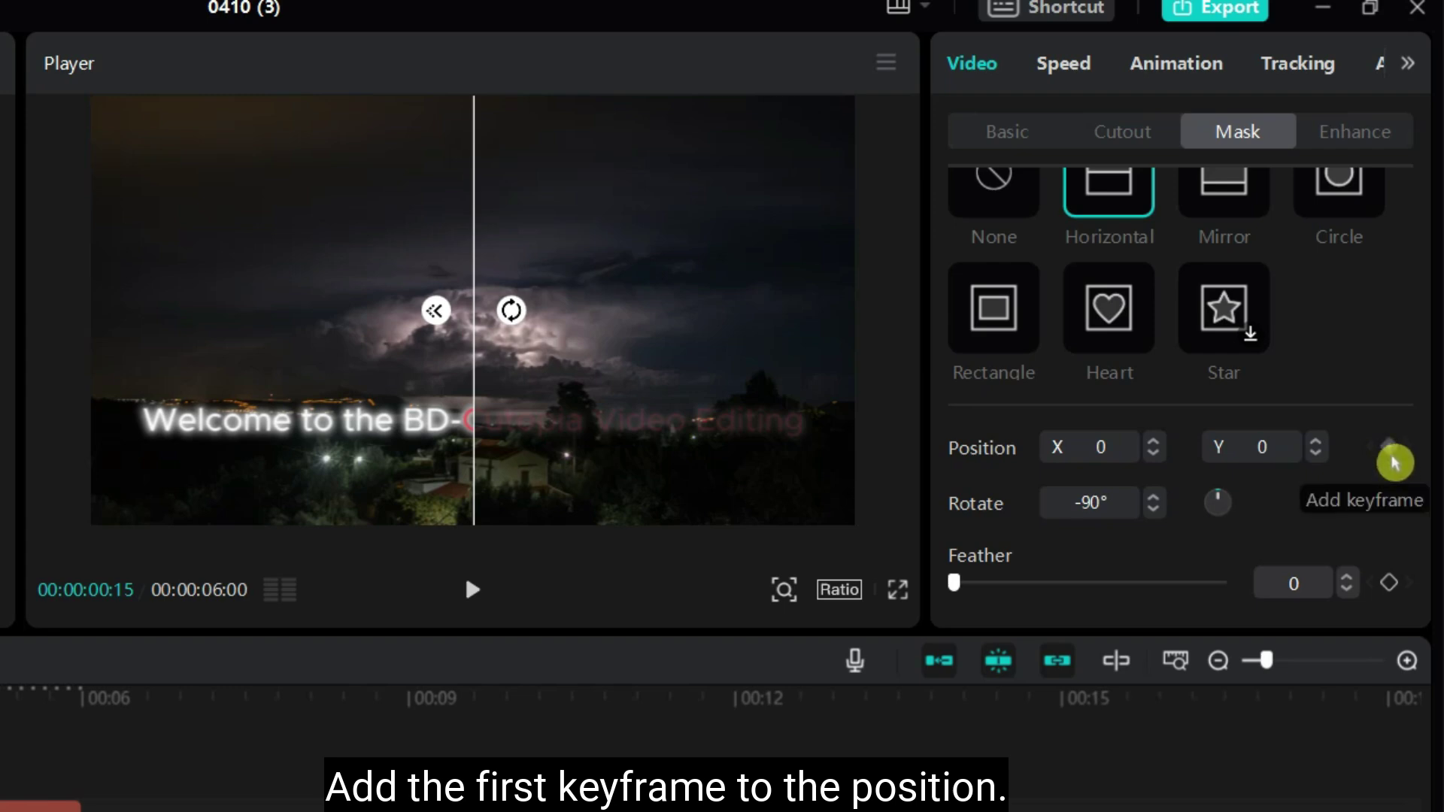
{"action": "left_click", "coordinate": [1394, 458]}
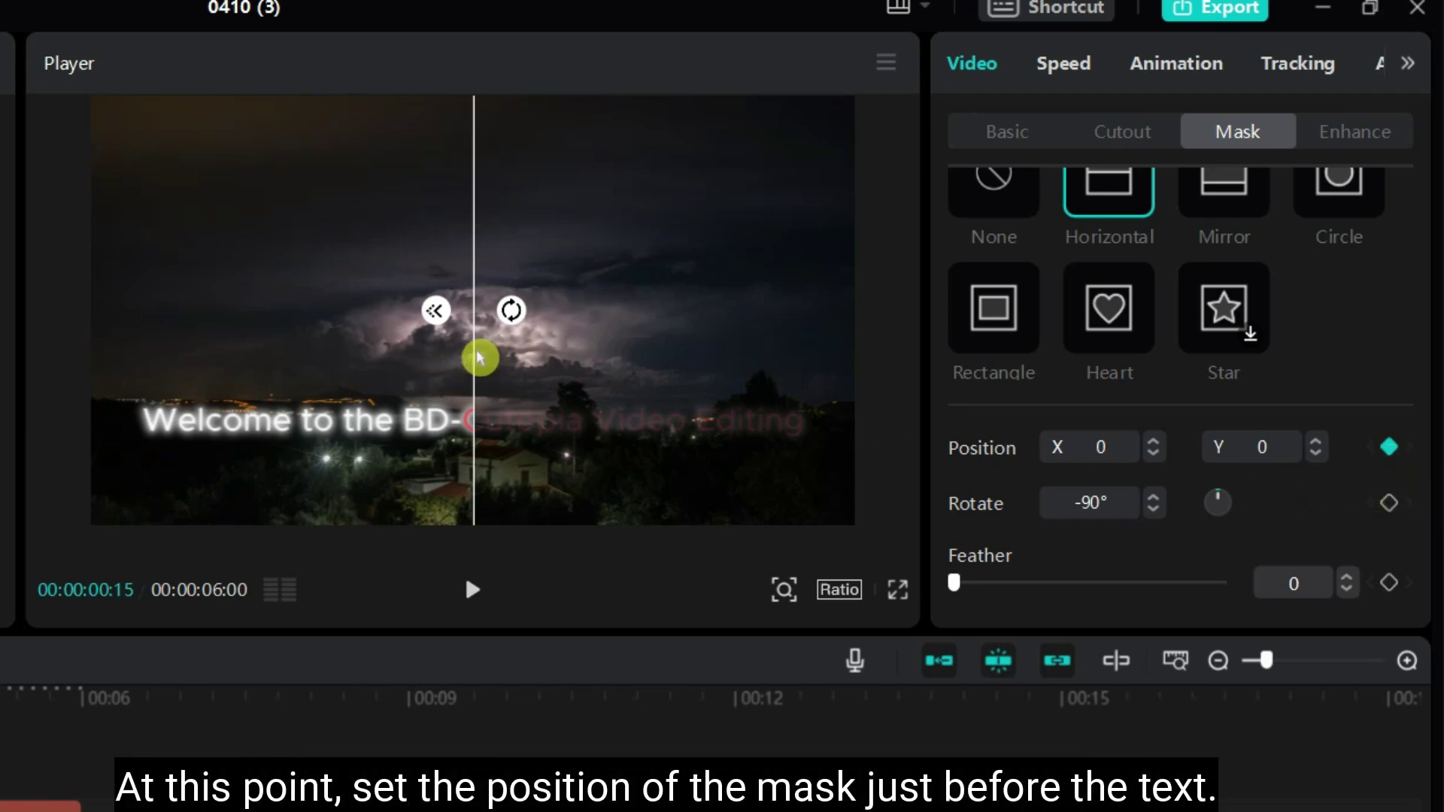
{"action": "left_click_drag", "start_coordinate": [474, 358], "coordinate": [142, 344]}
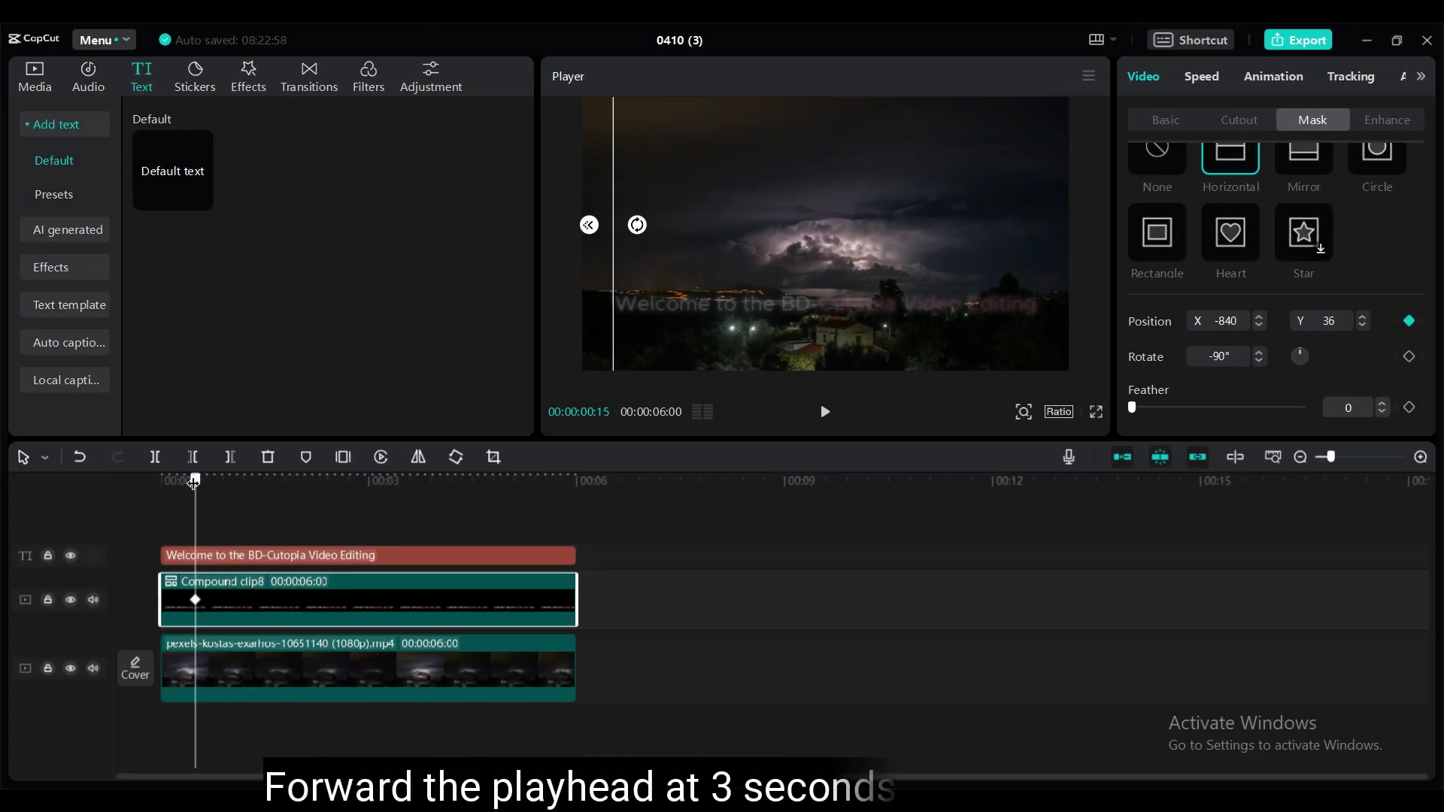
Step: At 3 seconds, move the mask to X 861, Y -21 past the title, then preview the wipe
{"action": "left_click_drag", "start_coordinate": [194, 488], "coordinate": [370, 507]}
{"action": "left_click", "coordinate": [384, 610]}
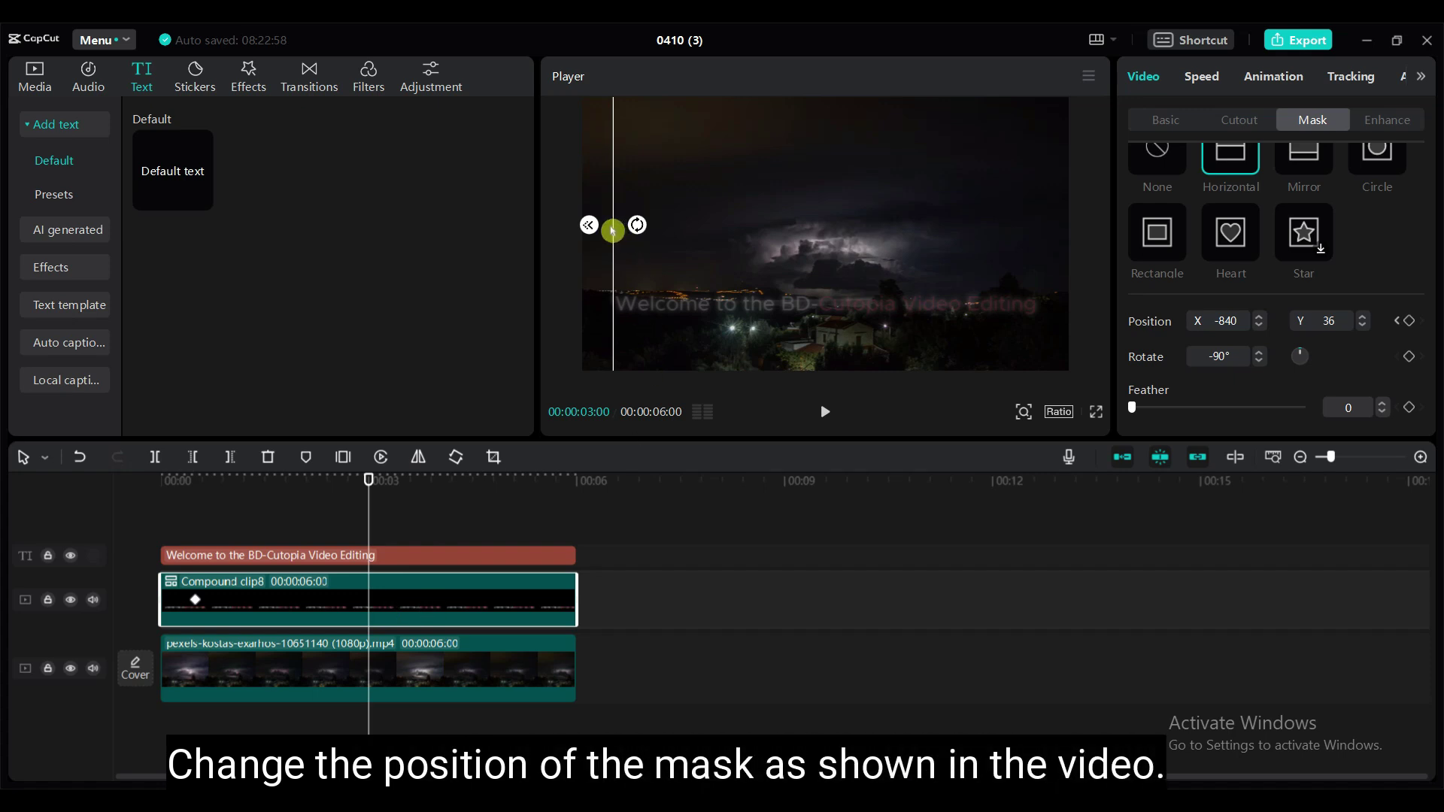
{"action": "left_click_drag", "start_coordinate": [615, 231], "coordinate": [1046, 244]}
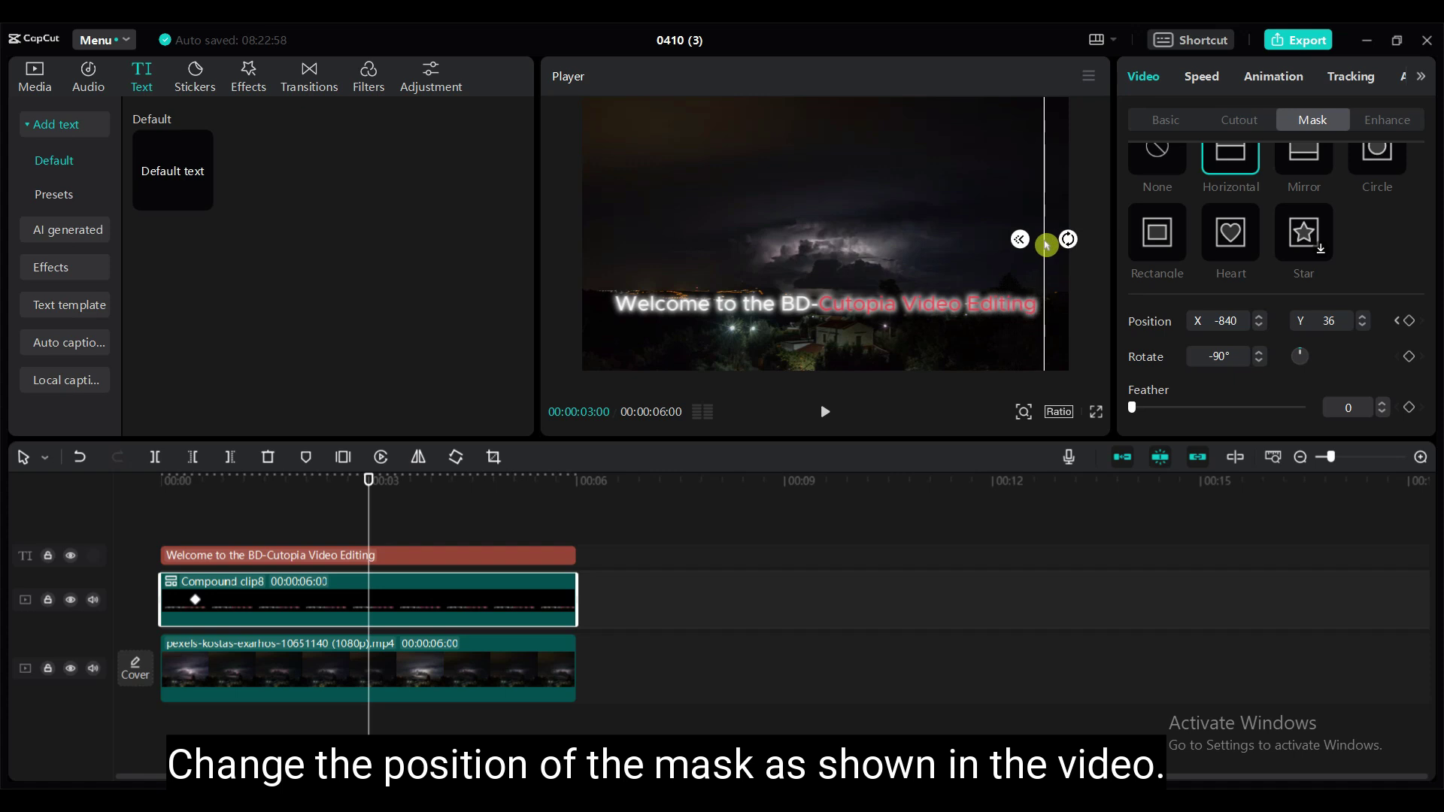
{"action": "left_click", "coordinate": [990, 629]}
{"action": "key", "text": "Home"}
{"action": "left_click", "coordinate": [828, 412]}
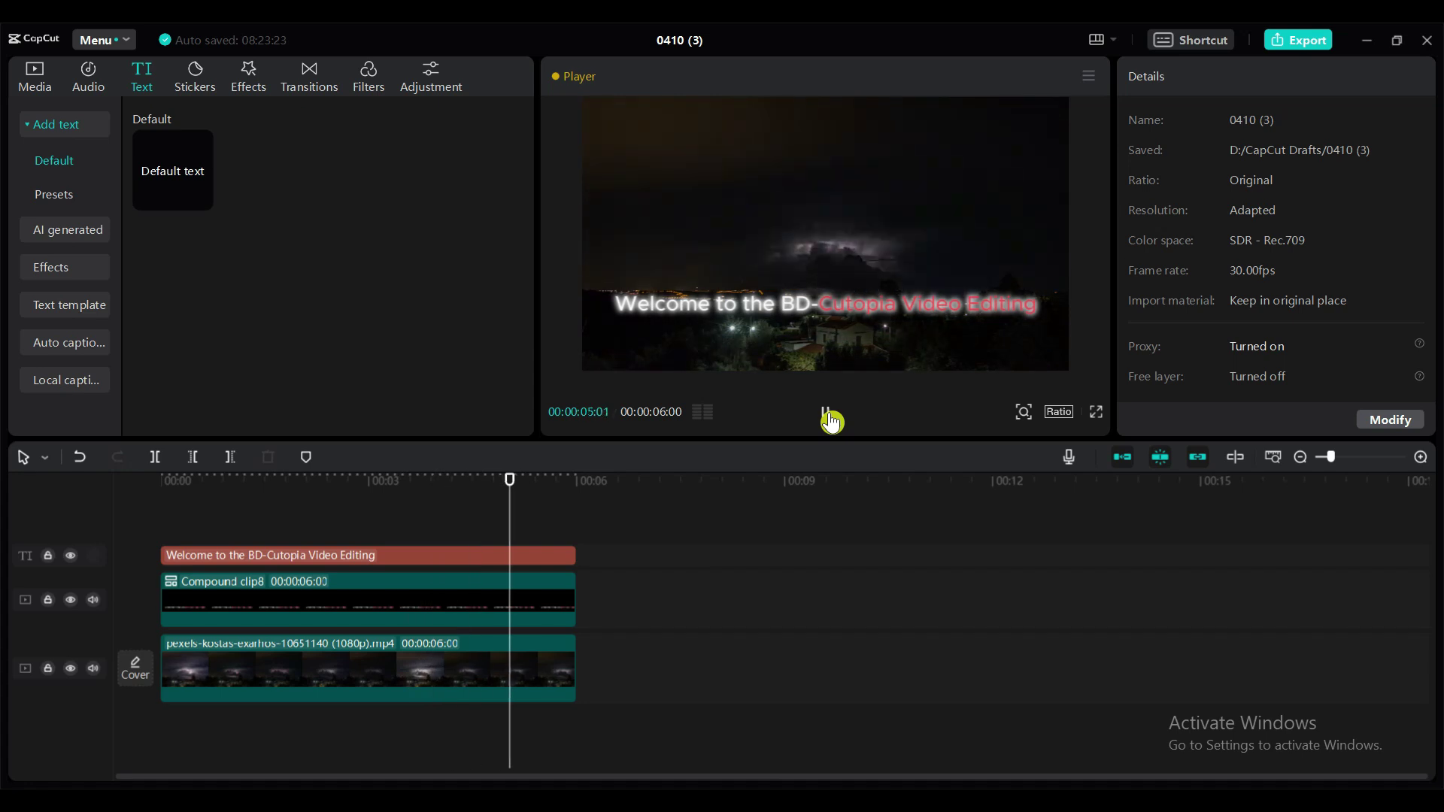
Step: Split the compound clip at 00:00:04:00
{"action": "left_click", "coordinate": [831, 419]}
{"action": "left_click", "coordinate": [526, 590]}
{"action": "left_click_drag", "start_coordinate": [519, 548], "coordinate": [438, 548]}
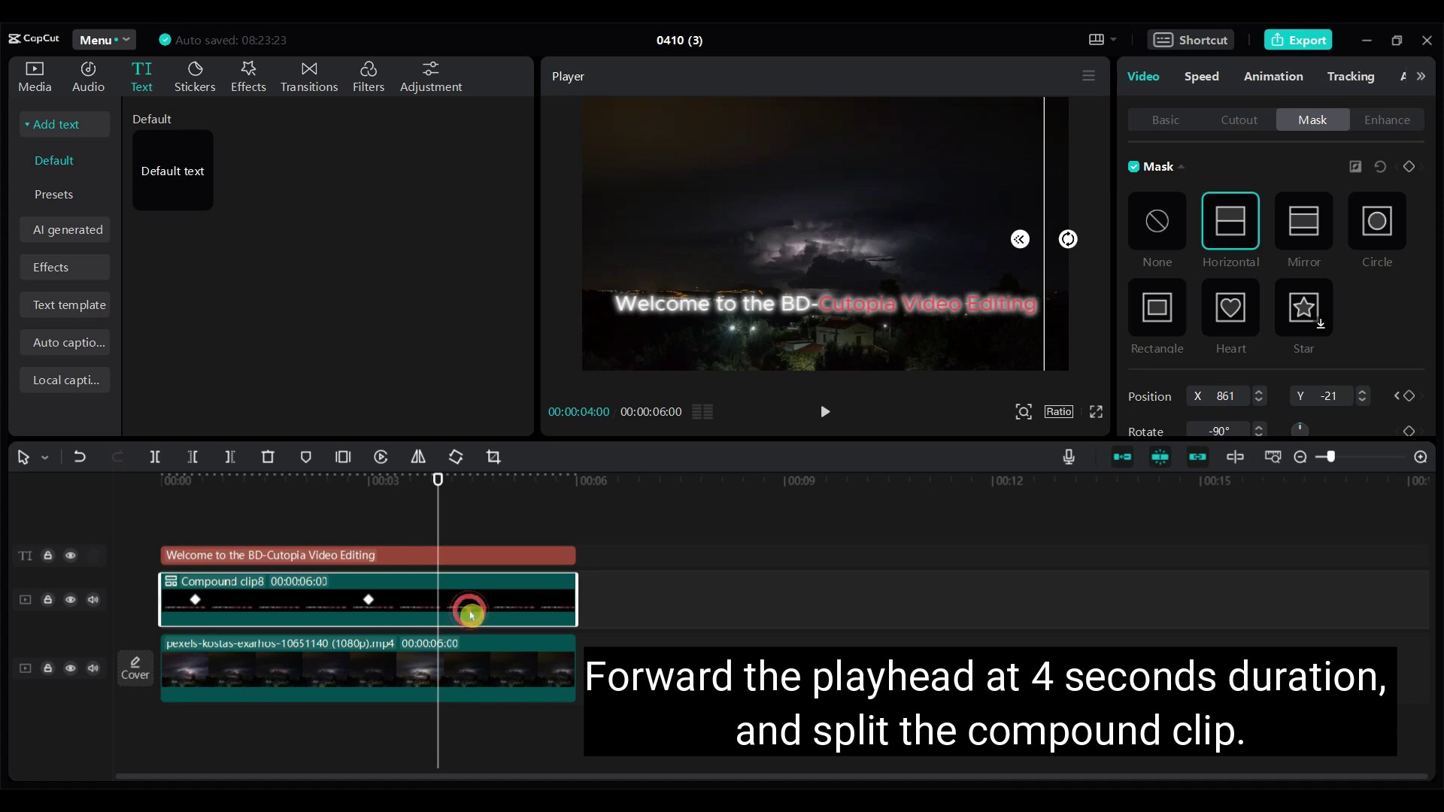
{"action": "left_click", "coordinate": [156, 458]}
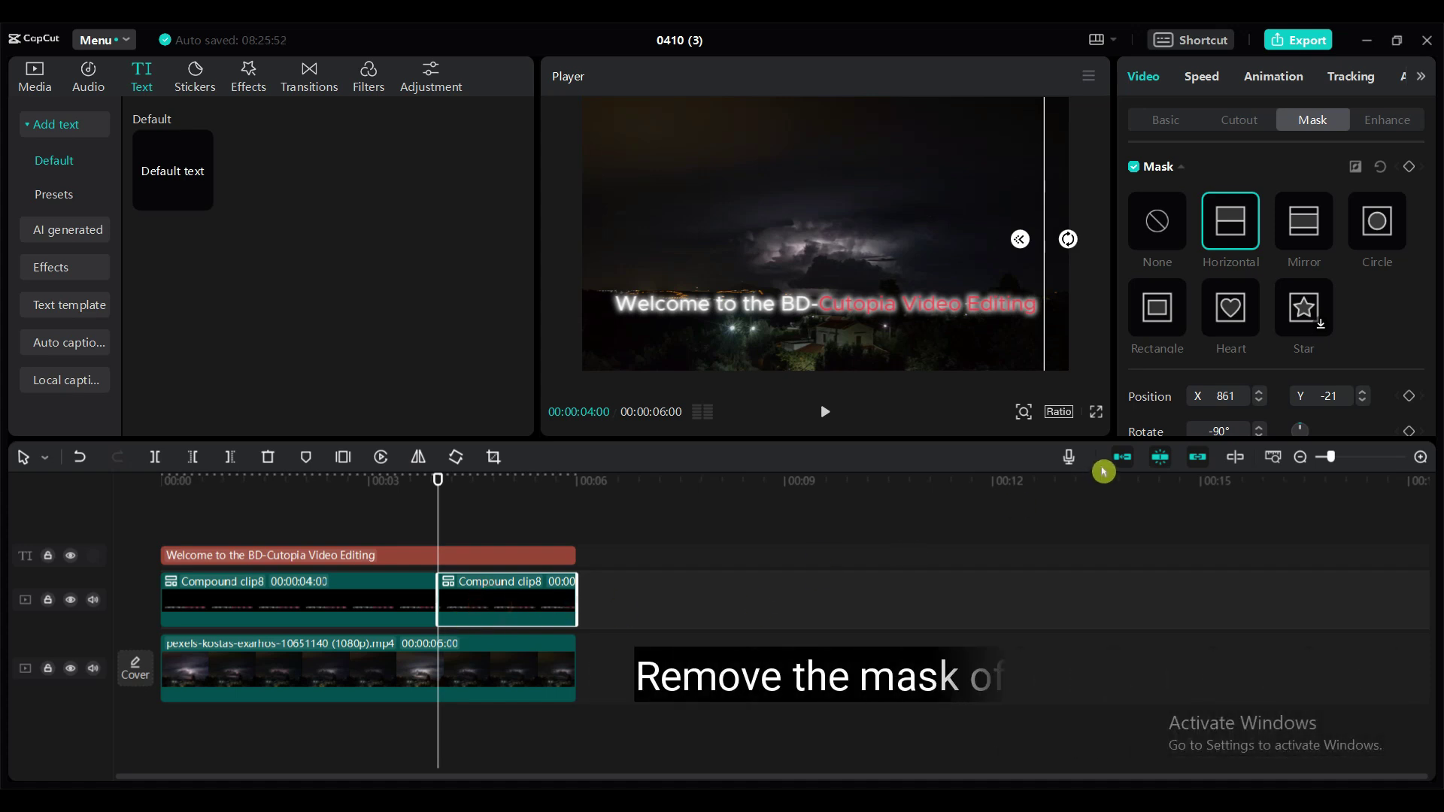
Step: Set the second piece's mask to None and park the playhead at its start
{"action": "left_click", "coordinate": [1157, 235]}
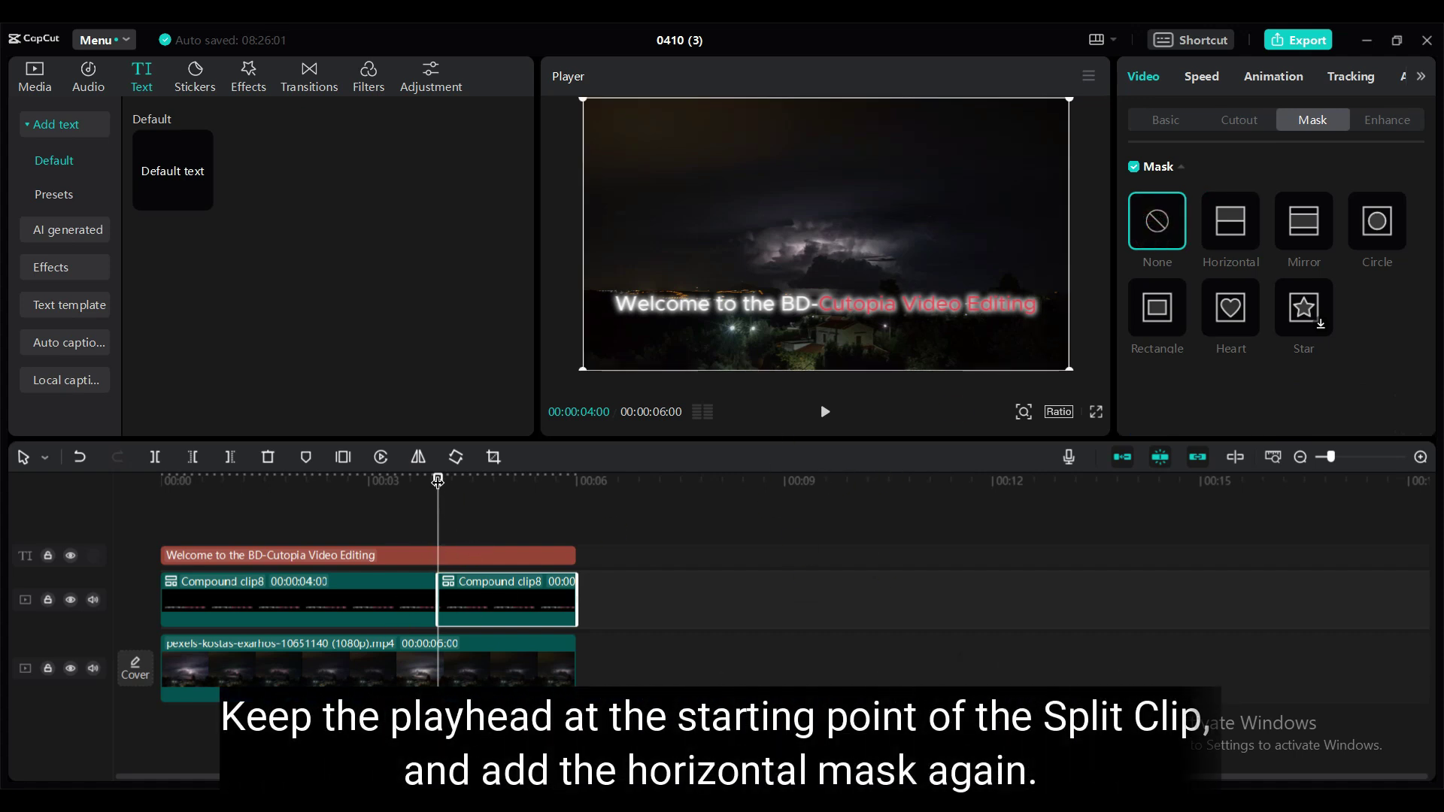
{"action": "left_click_drag", "start_coordinate": [438, 479], "coordinate": [239, 482]}
{"action": "left_click_drag", "start_coordinate": [153, 496], "coordinate": [426, 541]}
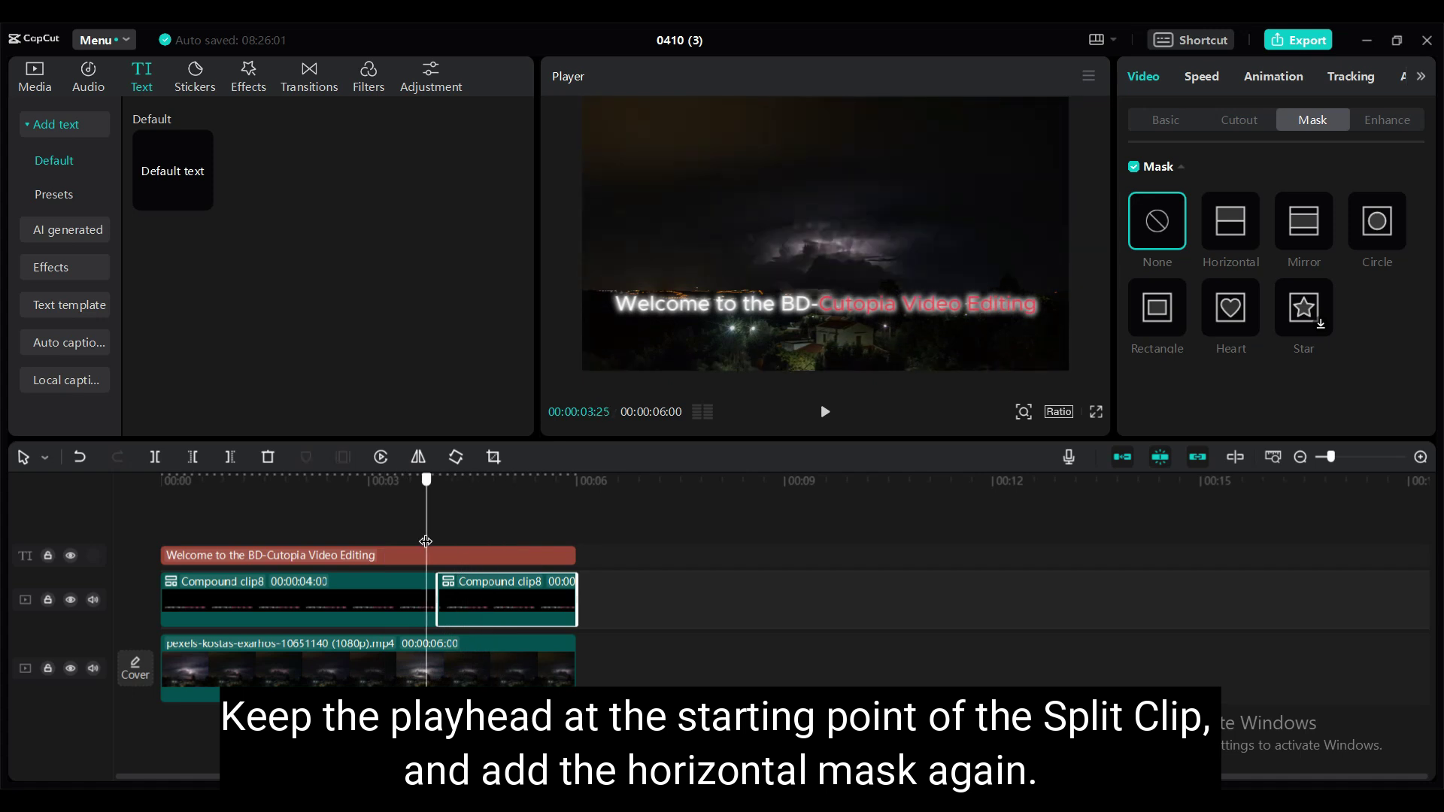
{"action": "left_click_drag", "start_coordinate": [425, 482], "coordinate": [439, 485]}
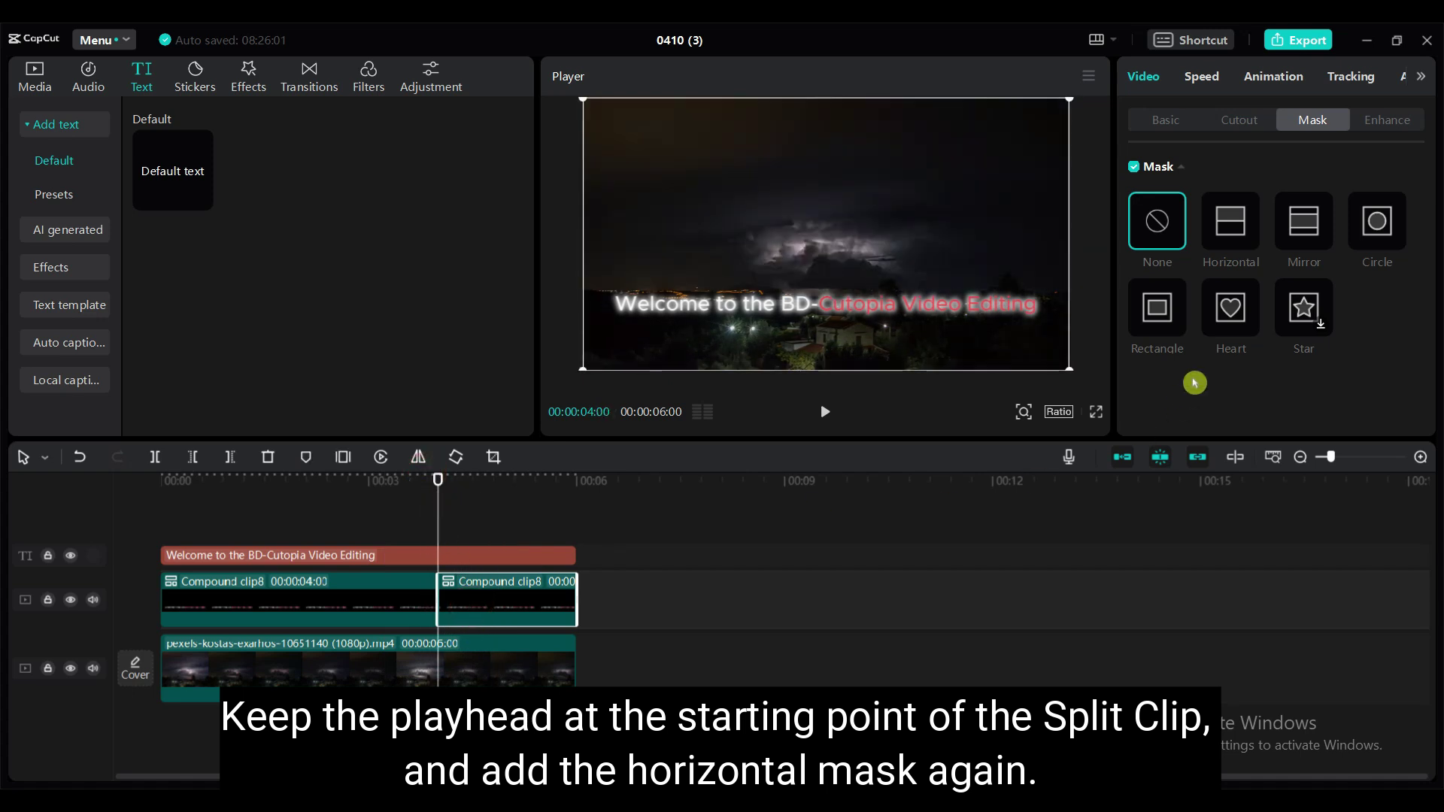
Step: Give the second piece a Horizontal mask rotated 90°, keyframed at X -840, Y 47 before the title
{"action": "left_click", "coordinate": [1236, 237]}
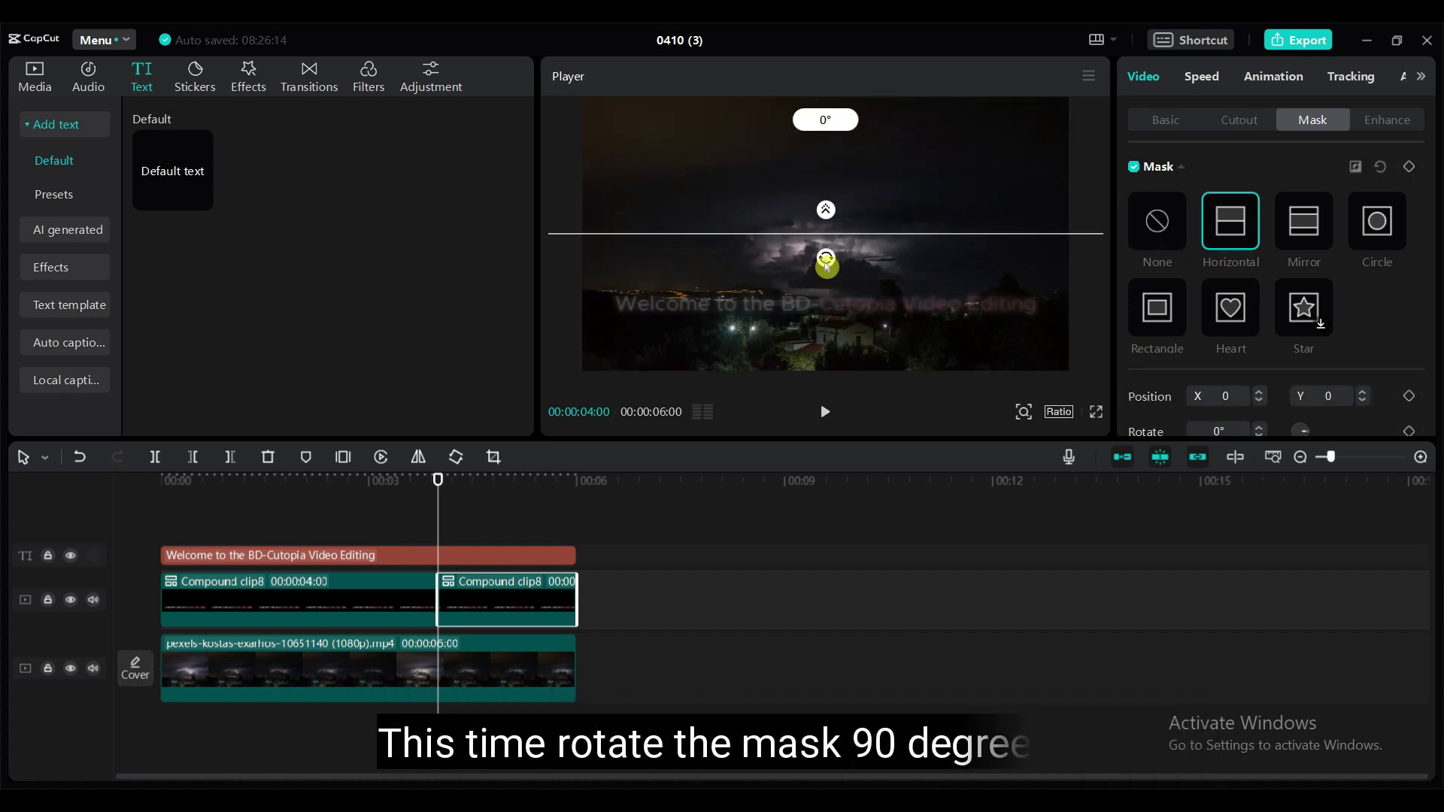
{"action": "left_click_drag", "start_coordinate": [826, 259], "coordinate": [674, 261]}
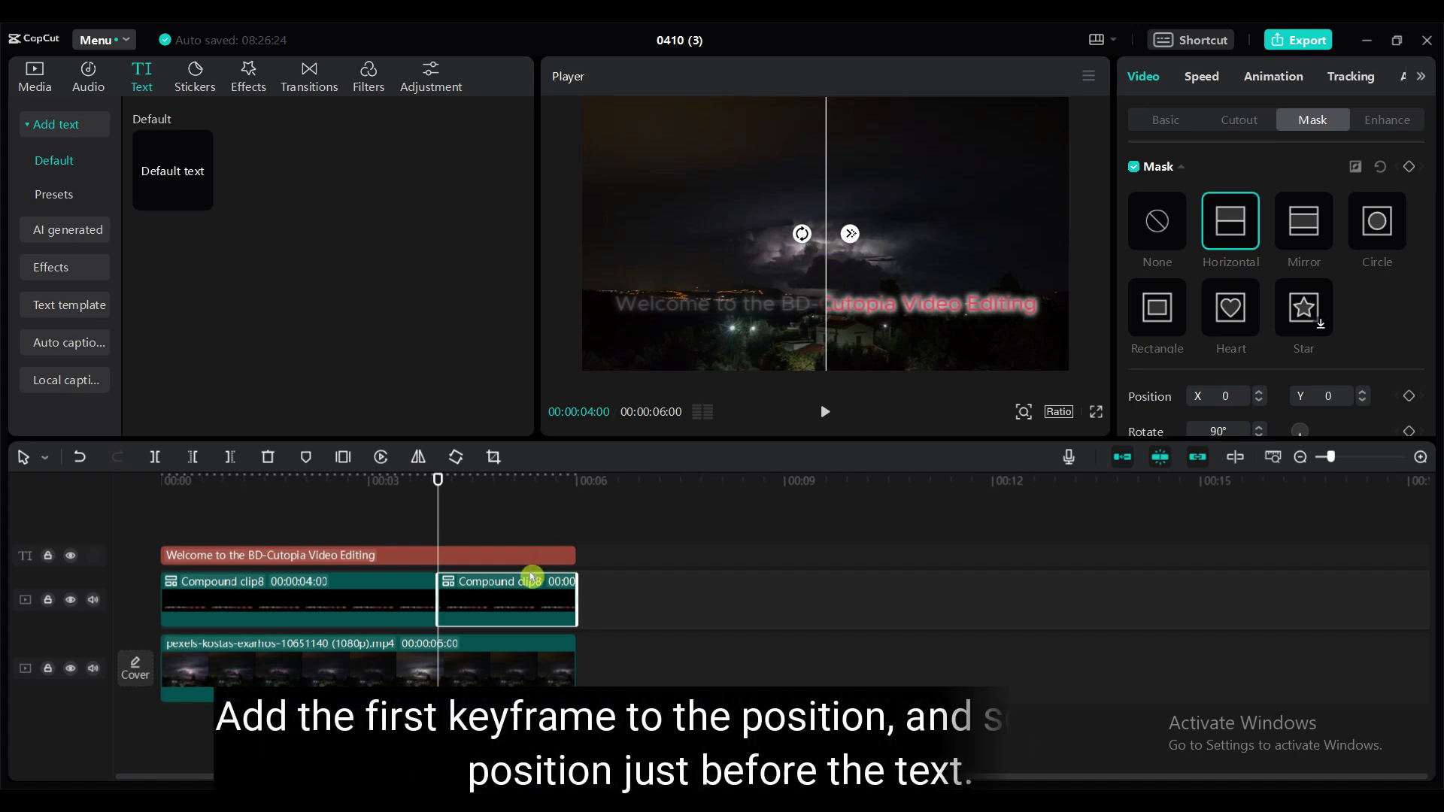
{"action": "scroll", "coordinate": [1435, 314], "scroll_direction": "down", "scroll_amount": 2}
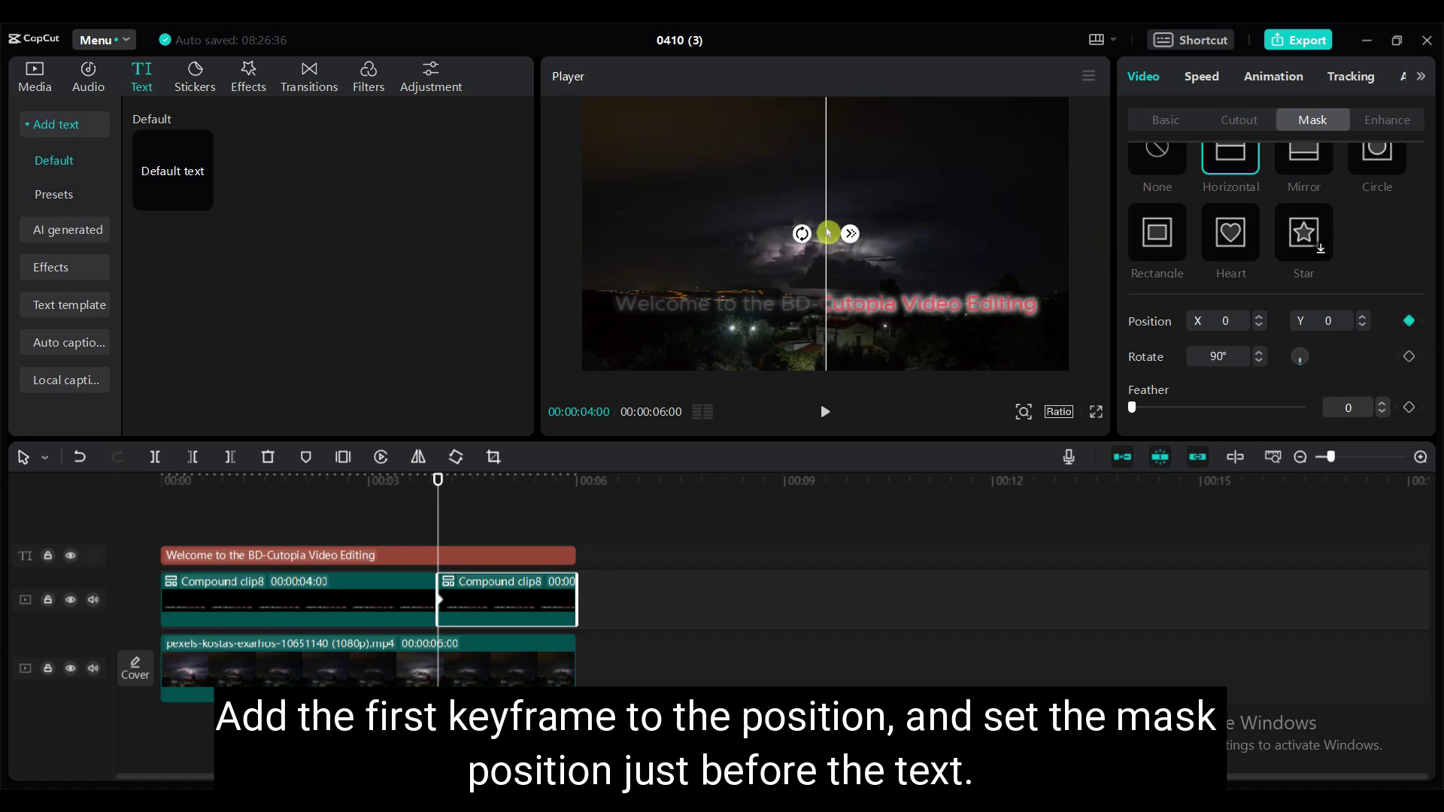
{"action": "left_click_drag", "start_coordinate": [828, 234], "coordinate": [615, 221]}
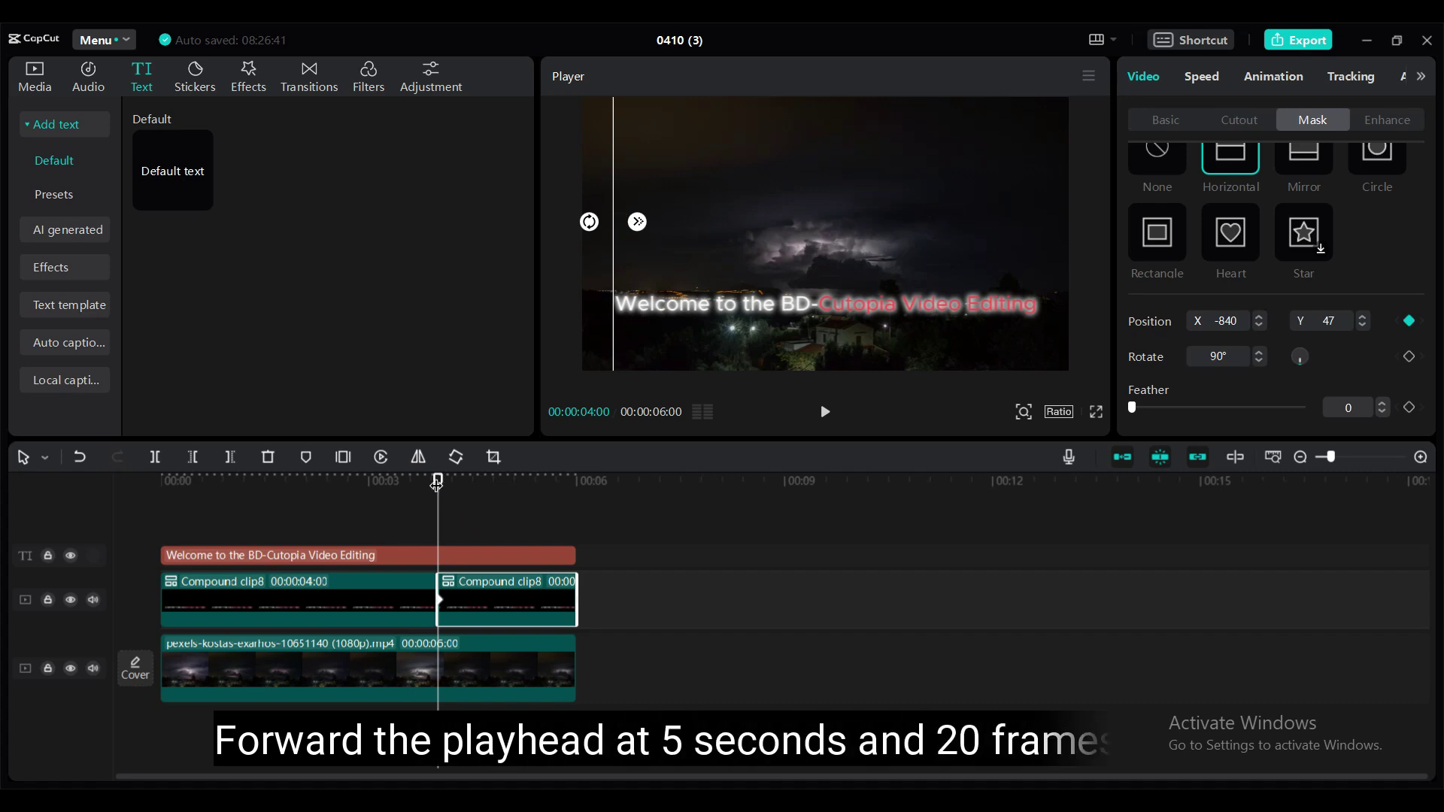
Step: At 00:00:05:20, keyframe the mask at X 867, Y 0 past the title, then play the preview
{"action": "left_click_drag", "start_coordinate": [437, 484], "coordinate": [544, 477]}
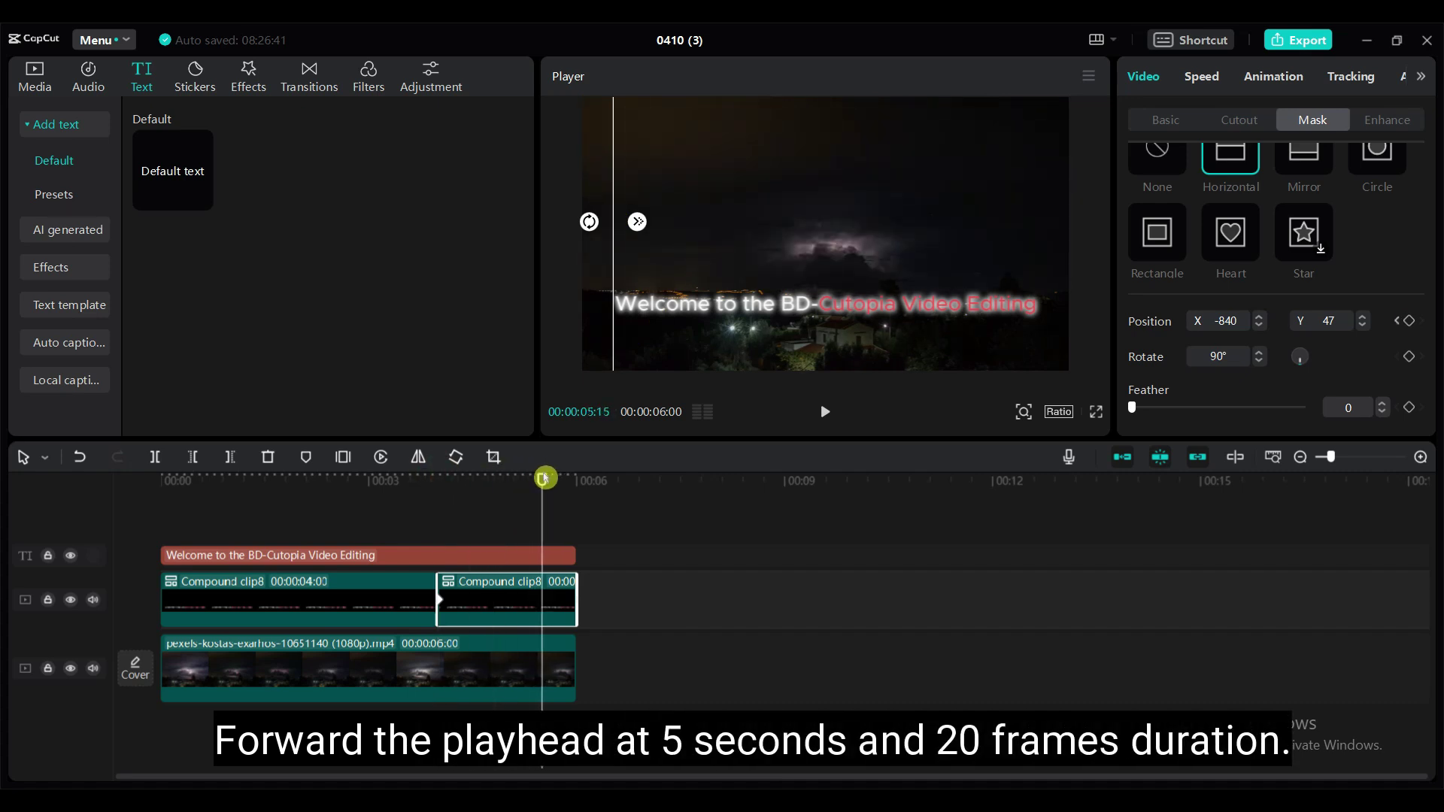
{"action": "left_click_drag", "start_coordinate": [543, 485], "coordinate": [552, 485]}
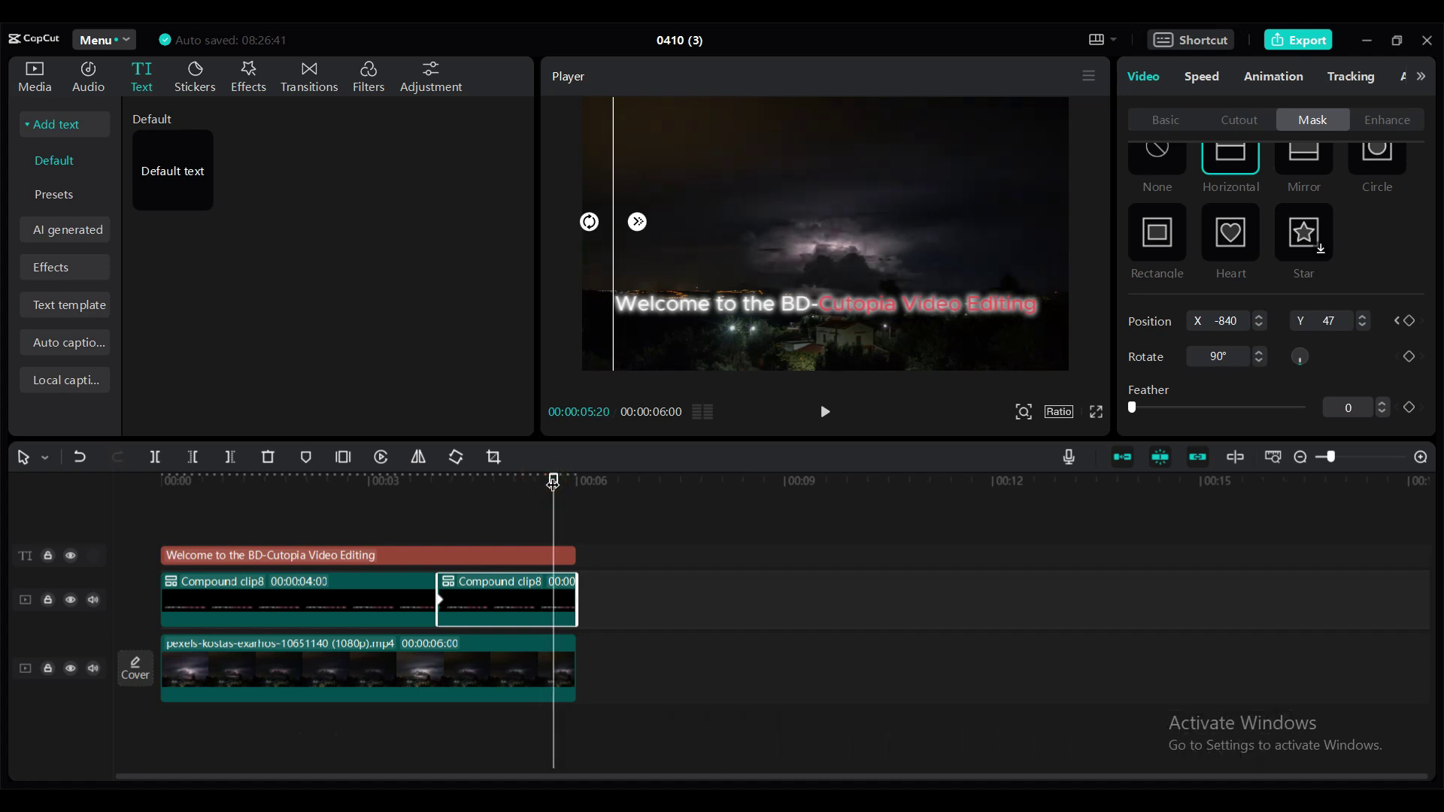
{"action": "left_click", "coordinate": [1218, 361]}
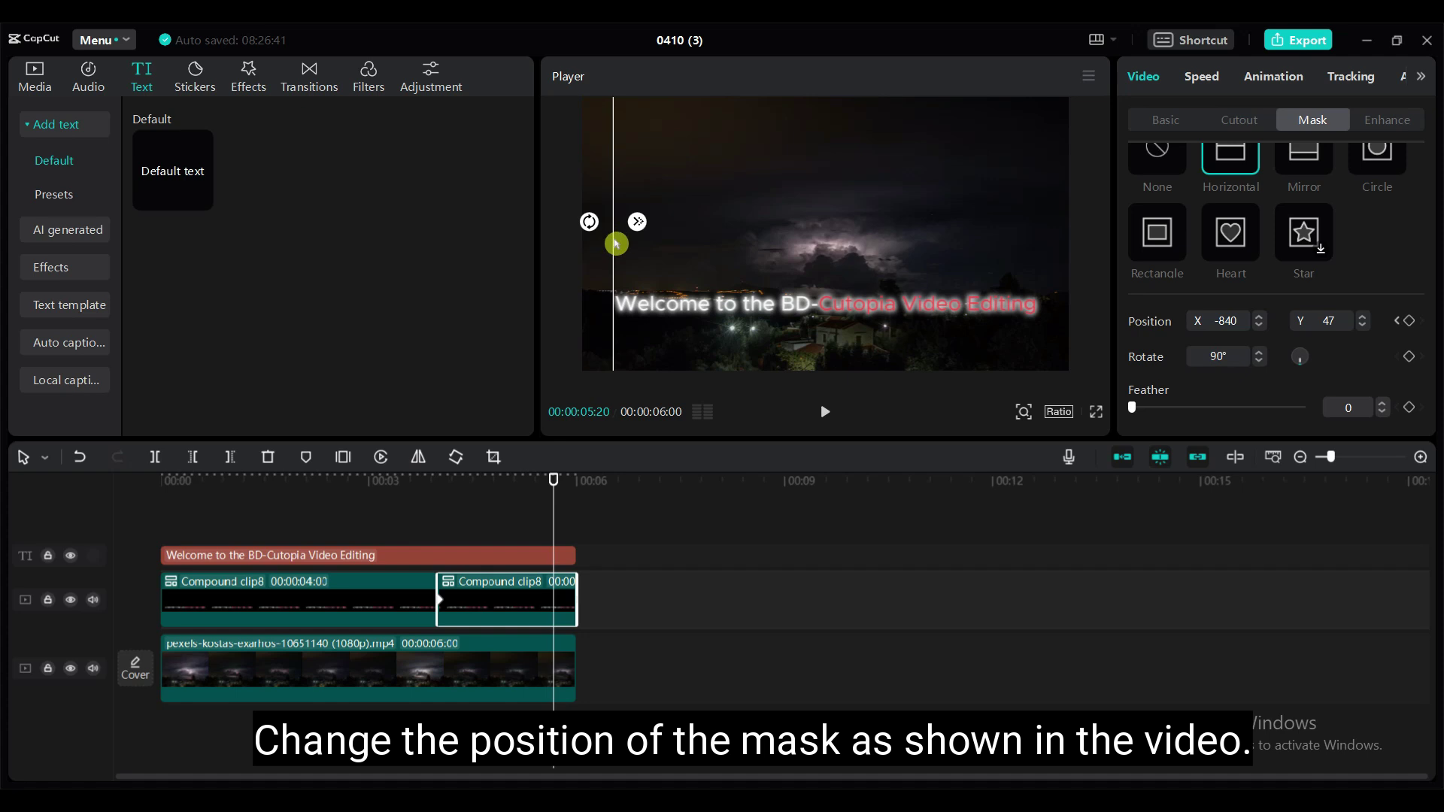
{"action": "left_click_drag", "start_coordinate": [616, 243], "coordinate": [1048, 263]}
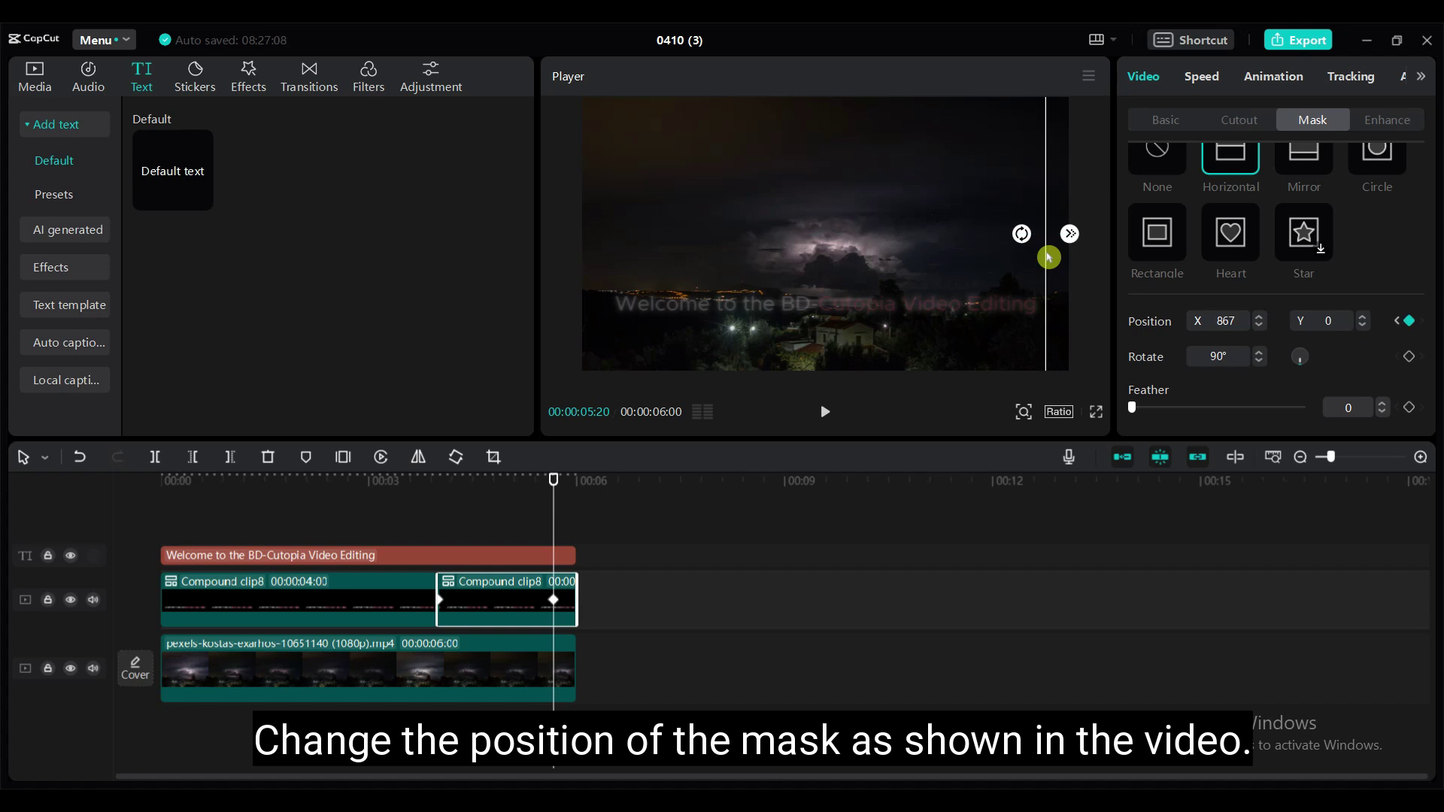
{"action": "left_click", "coordinate": [497, 522]}
{"action": "left_click", "coordinate": [828, 412]}
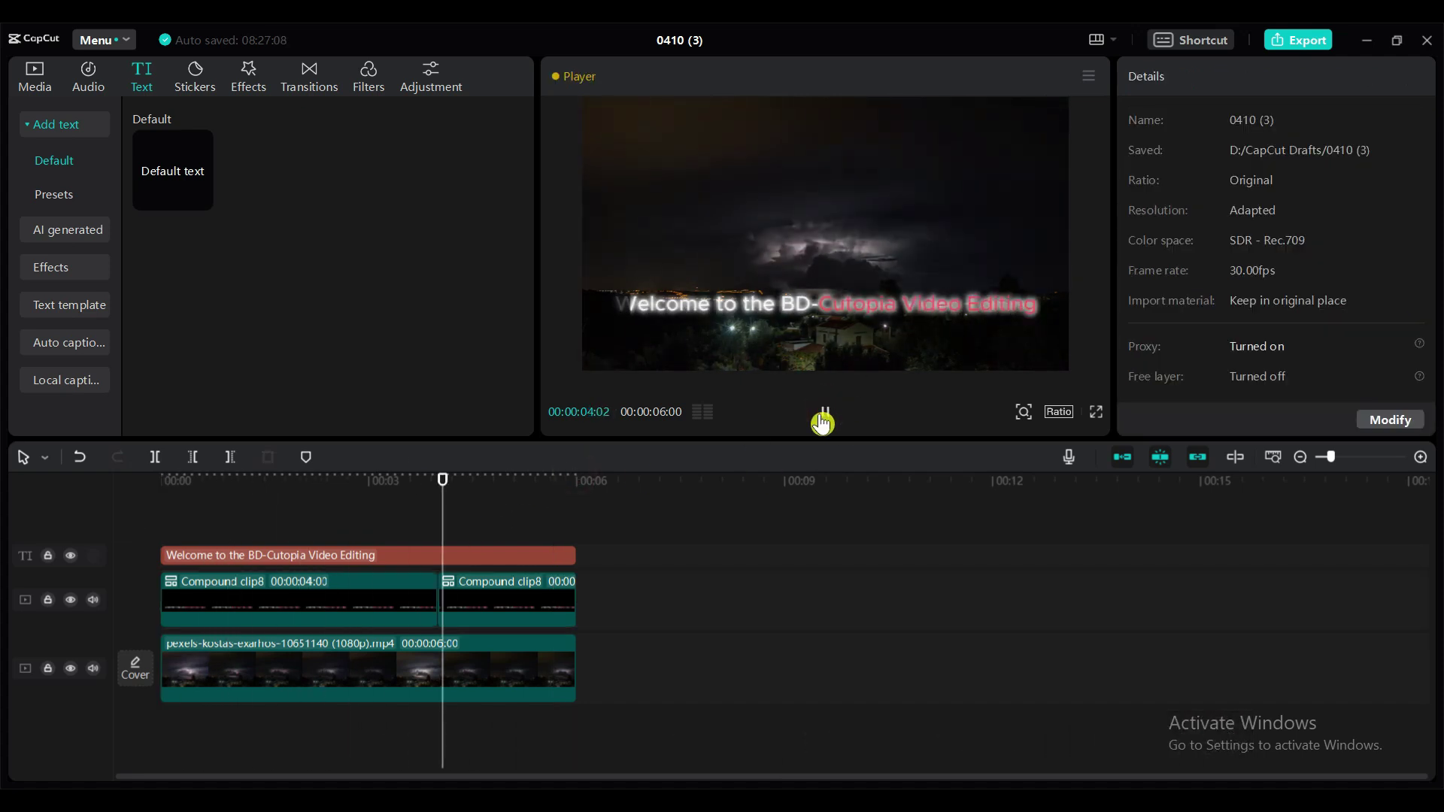
Step: Add a 30% opacity keyframe to the title text at 00:00:00:15
{"action": "left_click", "coordinate": [293, 602]}
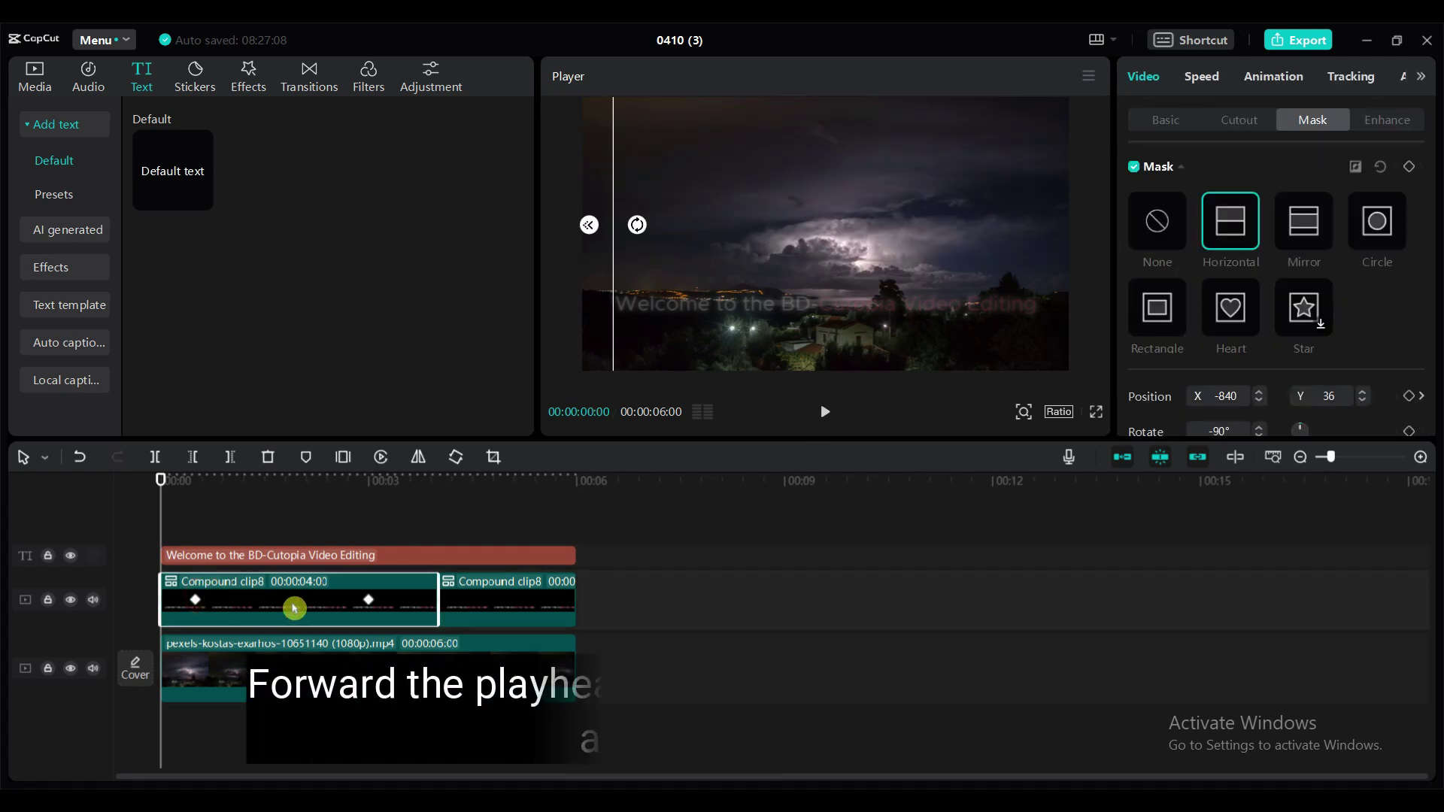
{"action": "left_click", "coordinate": [196, 483]}
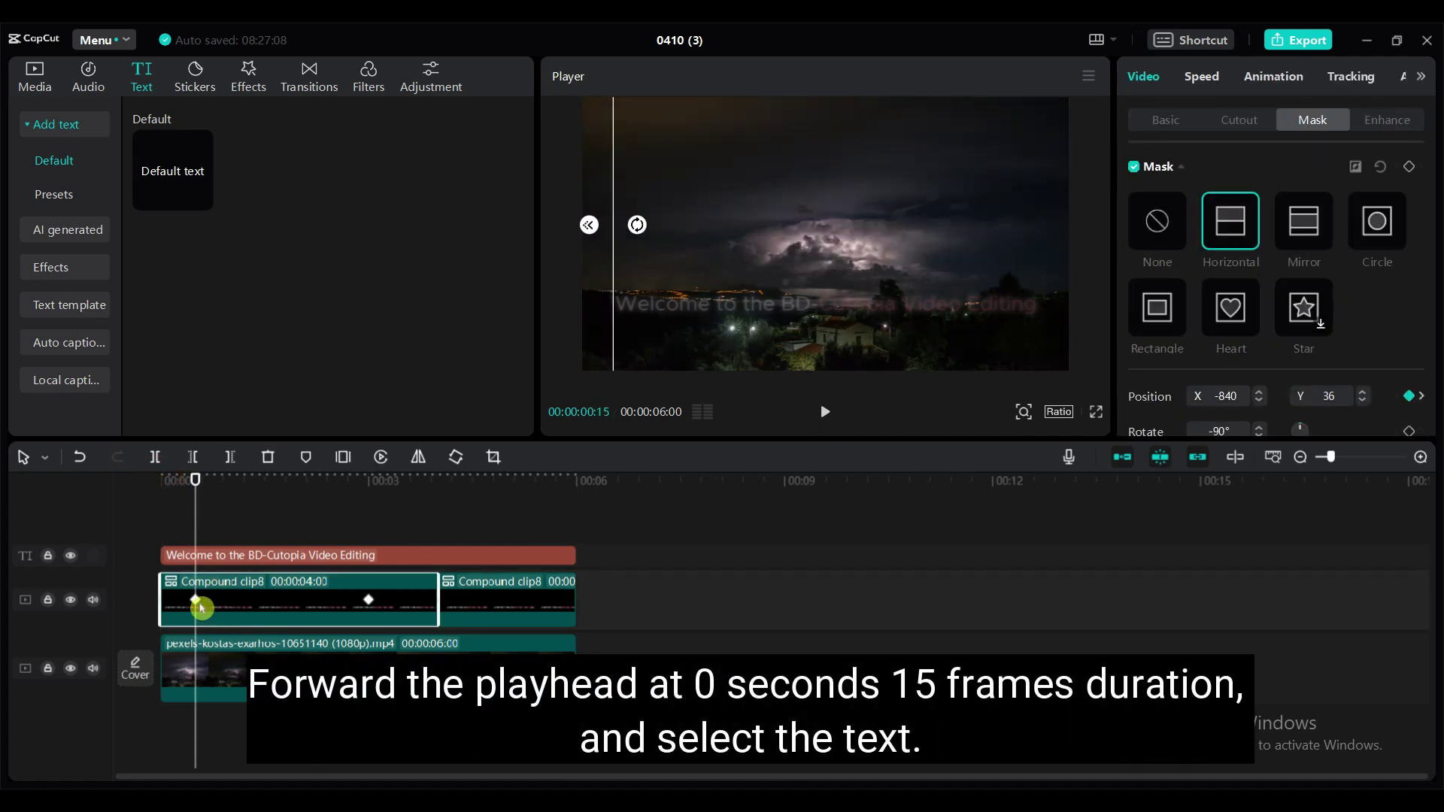
{"action": "left_click", "coordinate": [211, 557]}
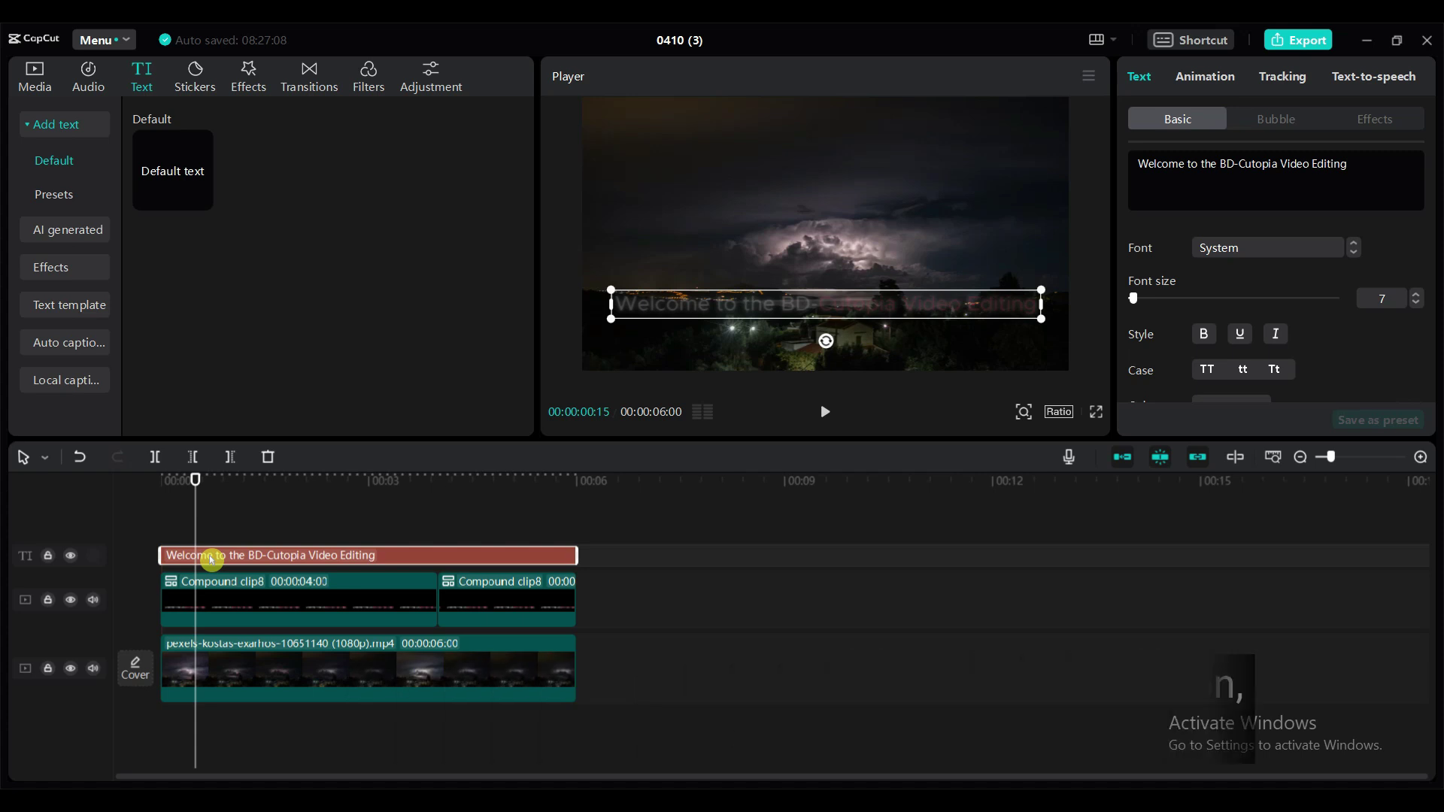
{"action": "left_click_drag", "start_coordinate": [1437, 179], "coordinate": [1438, 305]}
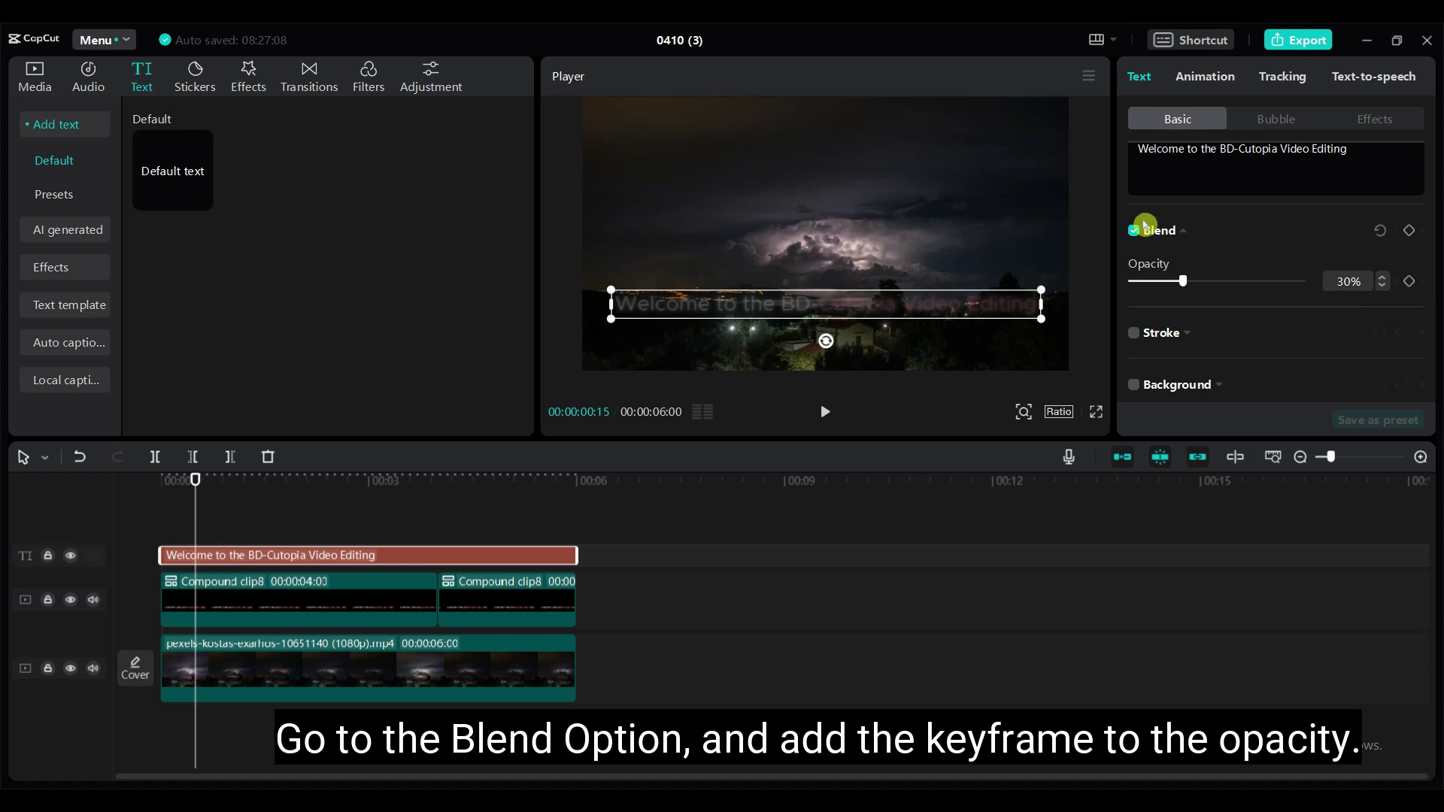
{"action": "left_click", "coordinate": [1409, 281]}
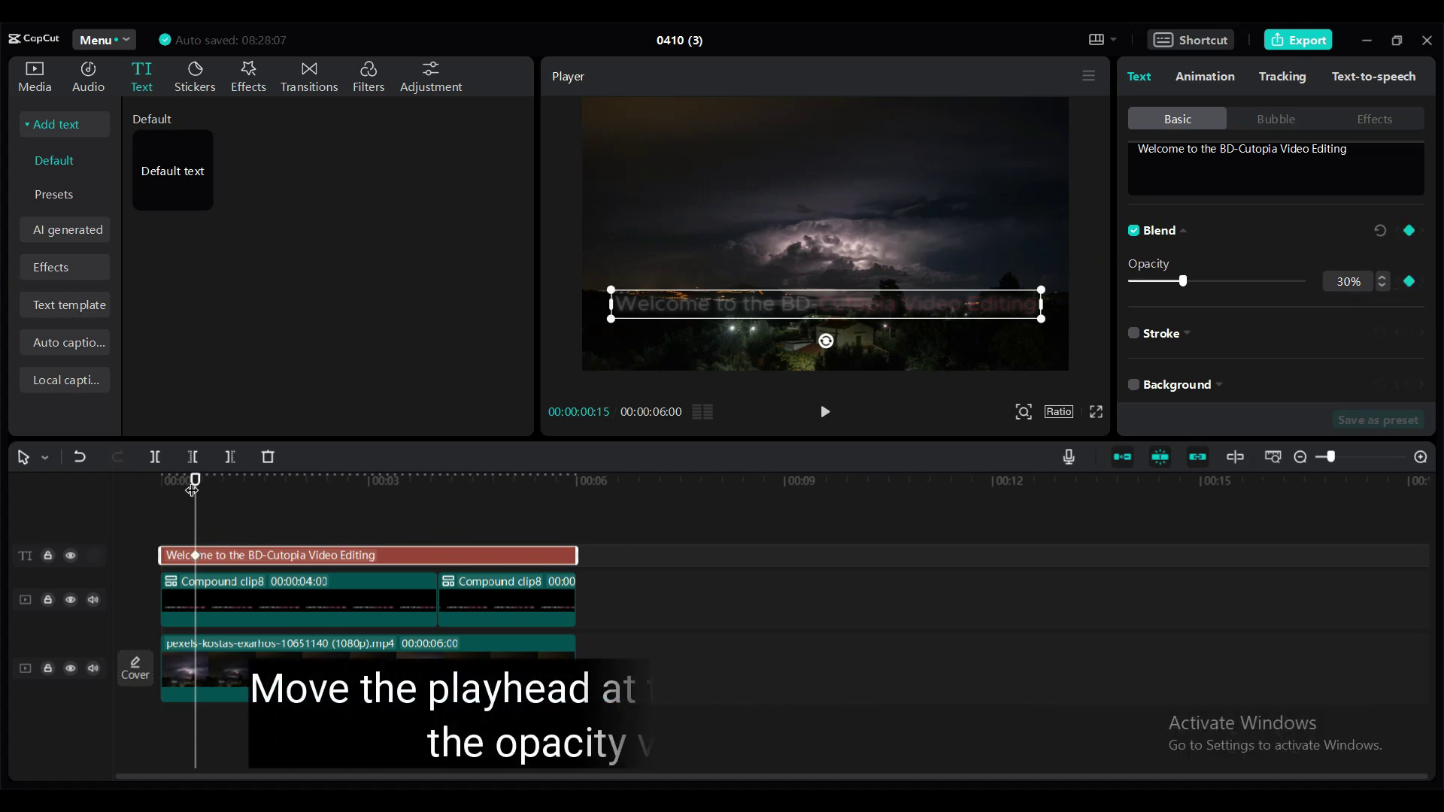
Step: Set the title's opacity to 0% at the very start of the clip
{"action": "left_click_drag", "start_coordinate": [194, 480], "coordinate": [155, 480]}
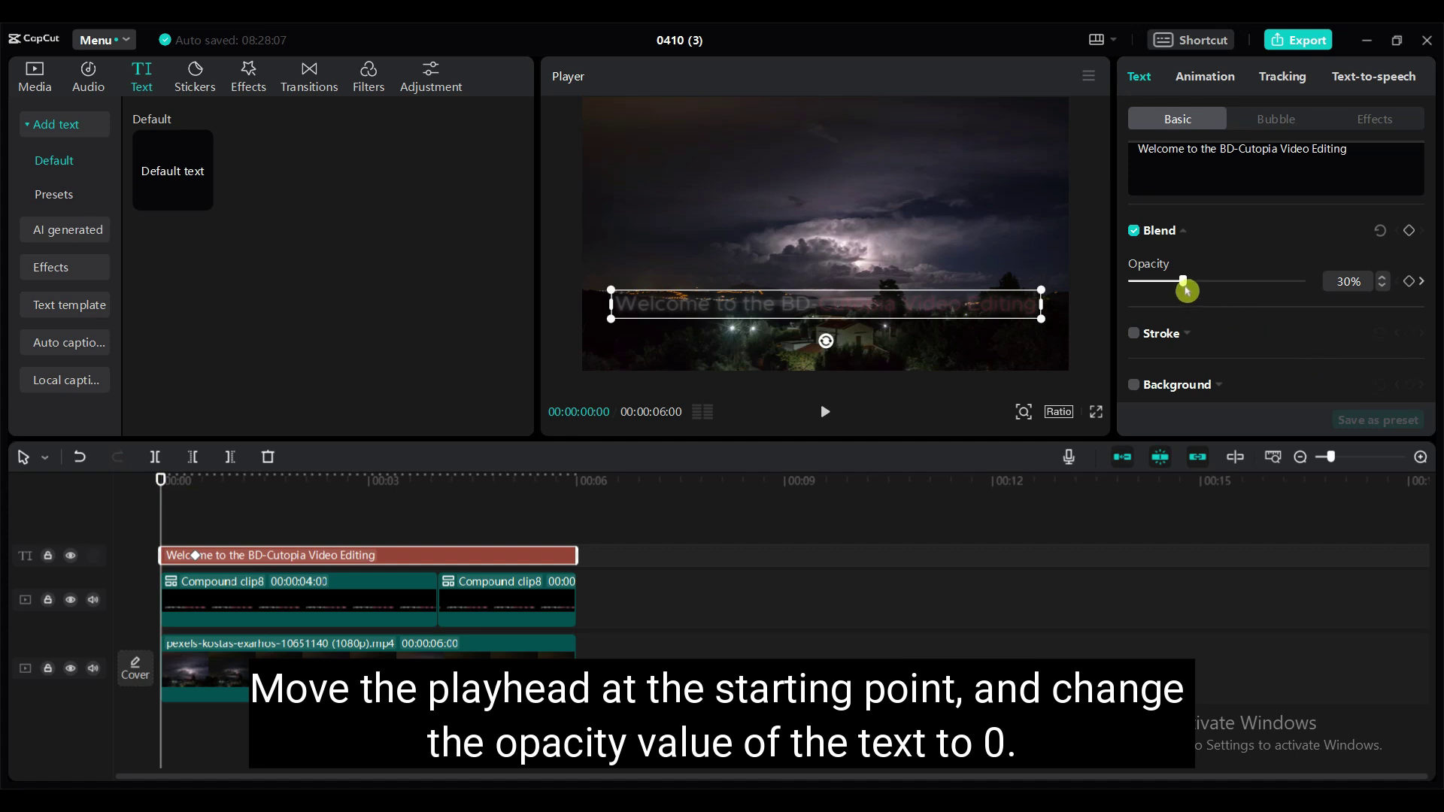
{"action": "left_click_drag", "start_coordinate": [1168, 292], "coordinate": [1113, 286]}
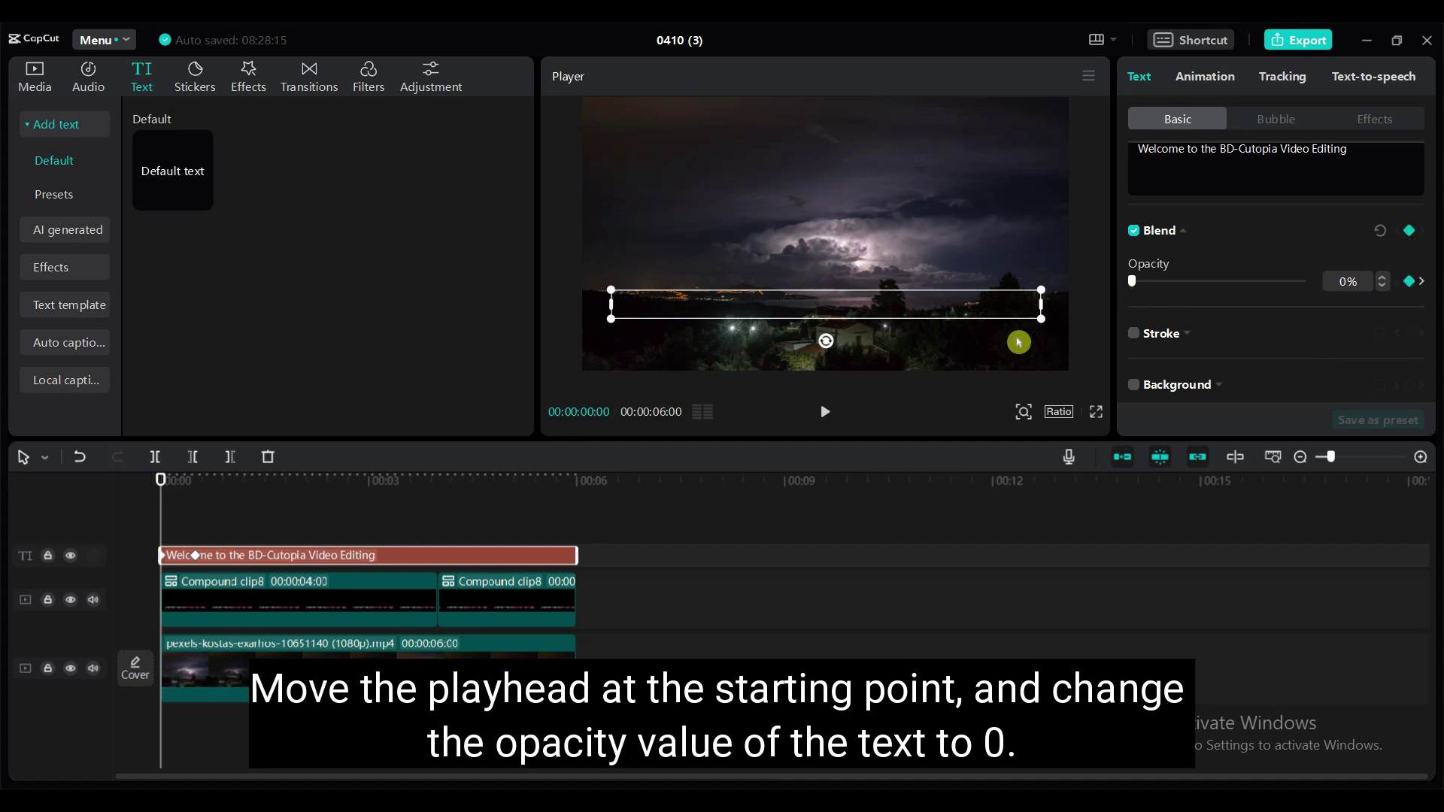
{"action": "left_click_drag", "start_coordinate": [160, 477], "coordinate": [193, 485]}
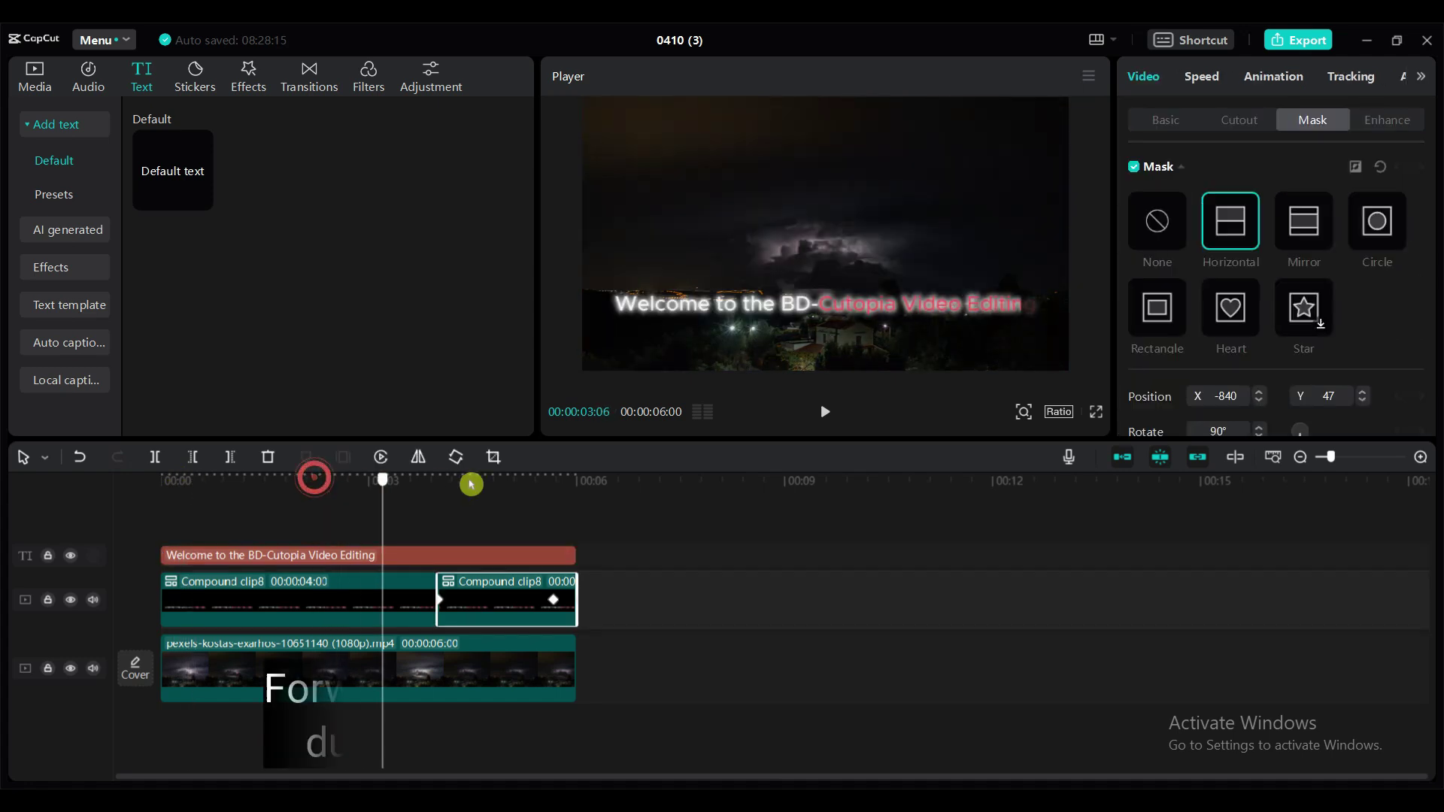
{"action": "left_click_drag", "start_coordinate": [471, 485], "coordinate": [555, 491]}
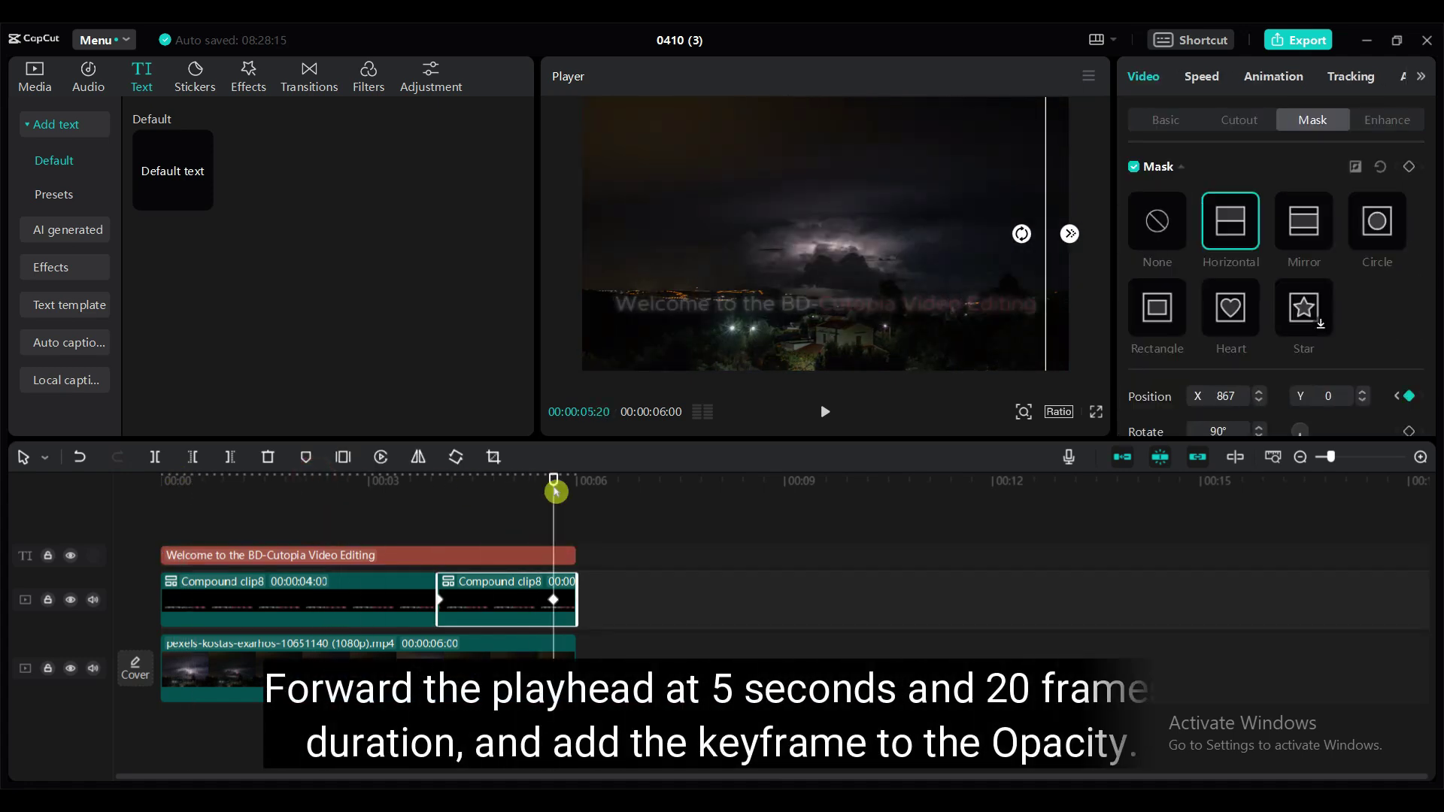
Step: Add a 30% opacity keyframe to the title at 00:00:05:20
{"action": "left_click", "coordinate": [565, 557]}
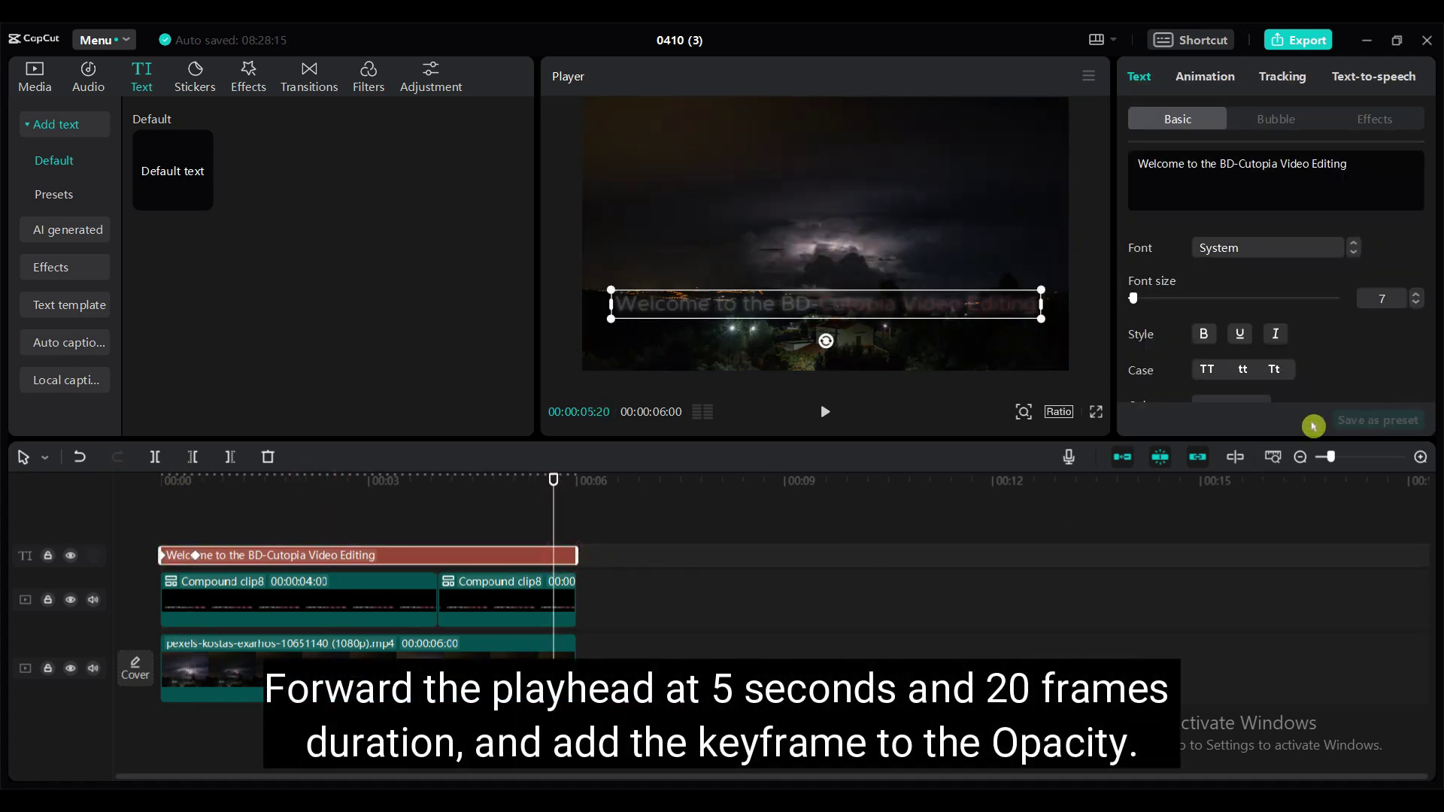
{"action": "scroll", "coordinate": [1433, 218], "scroll_direction": "down", "scroll_amount": 5}
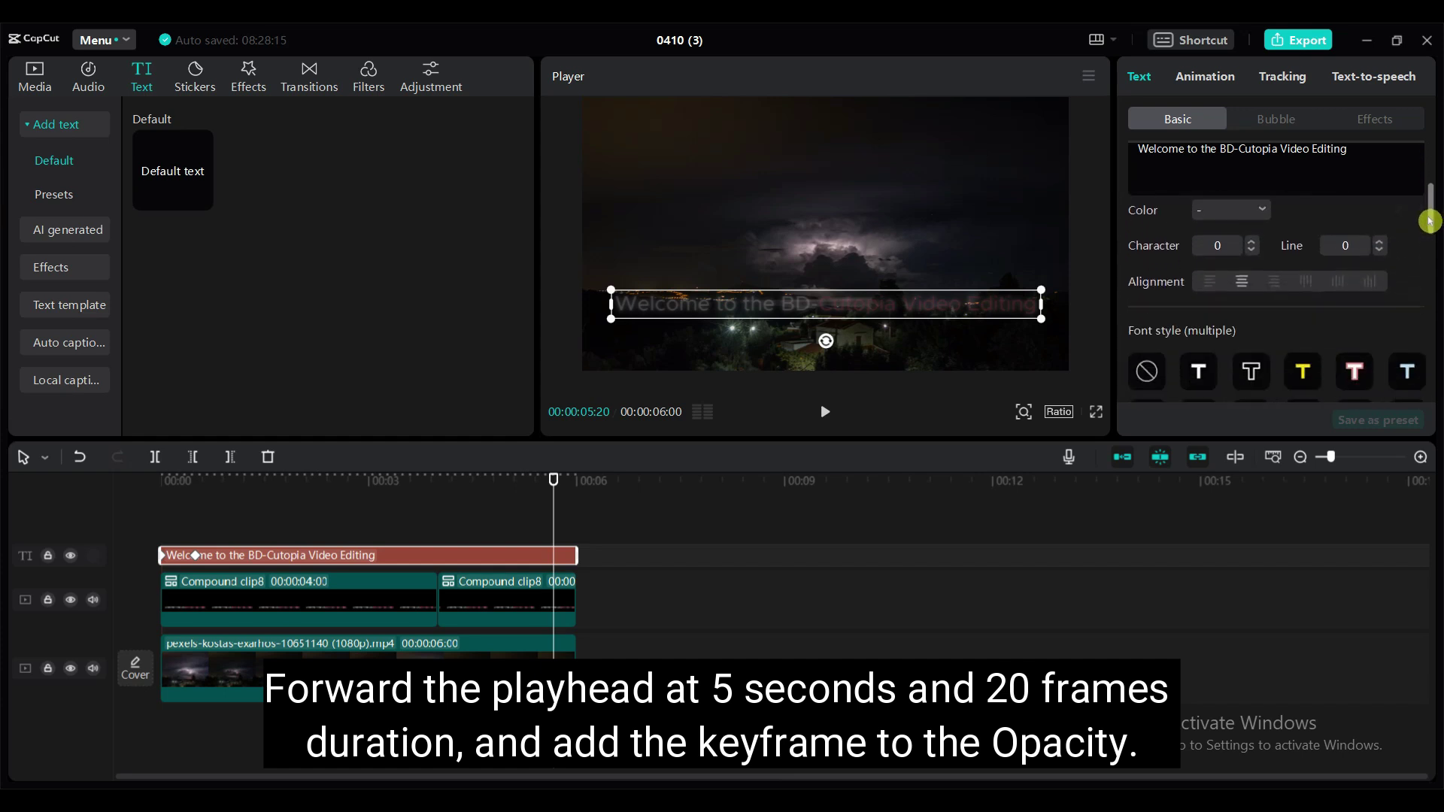
{"action": "left_click_drag", "start_coordinate": [1423, 299], "coordinate": [1423, 310]}
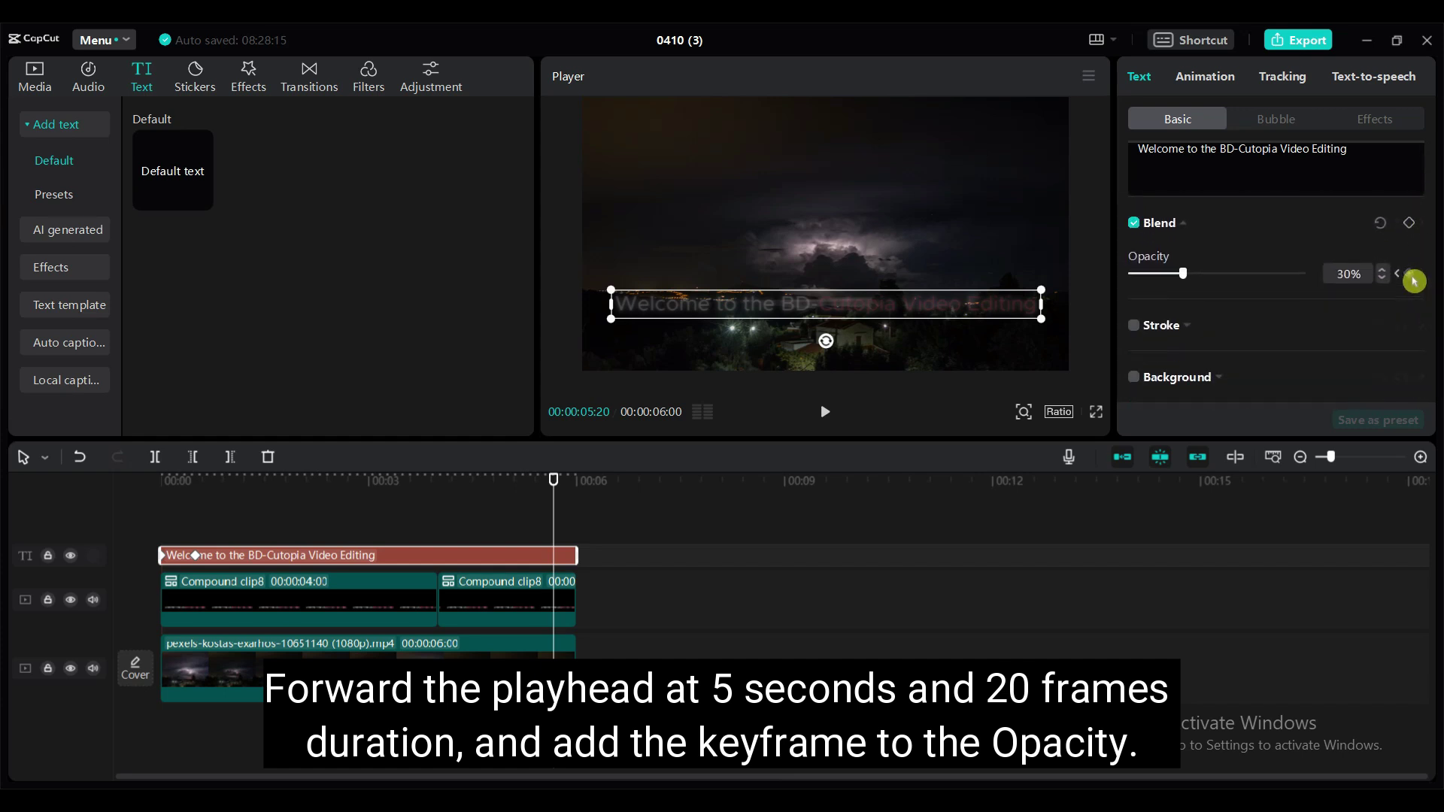
{"action": "left_click", "coordinate": [1412, 275]}
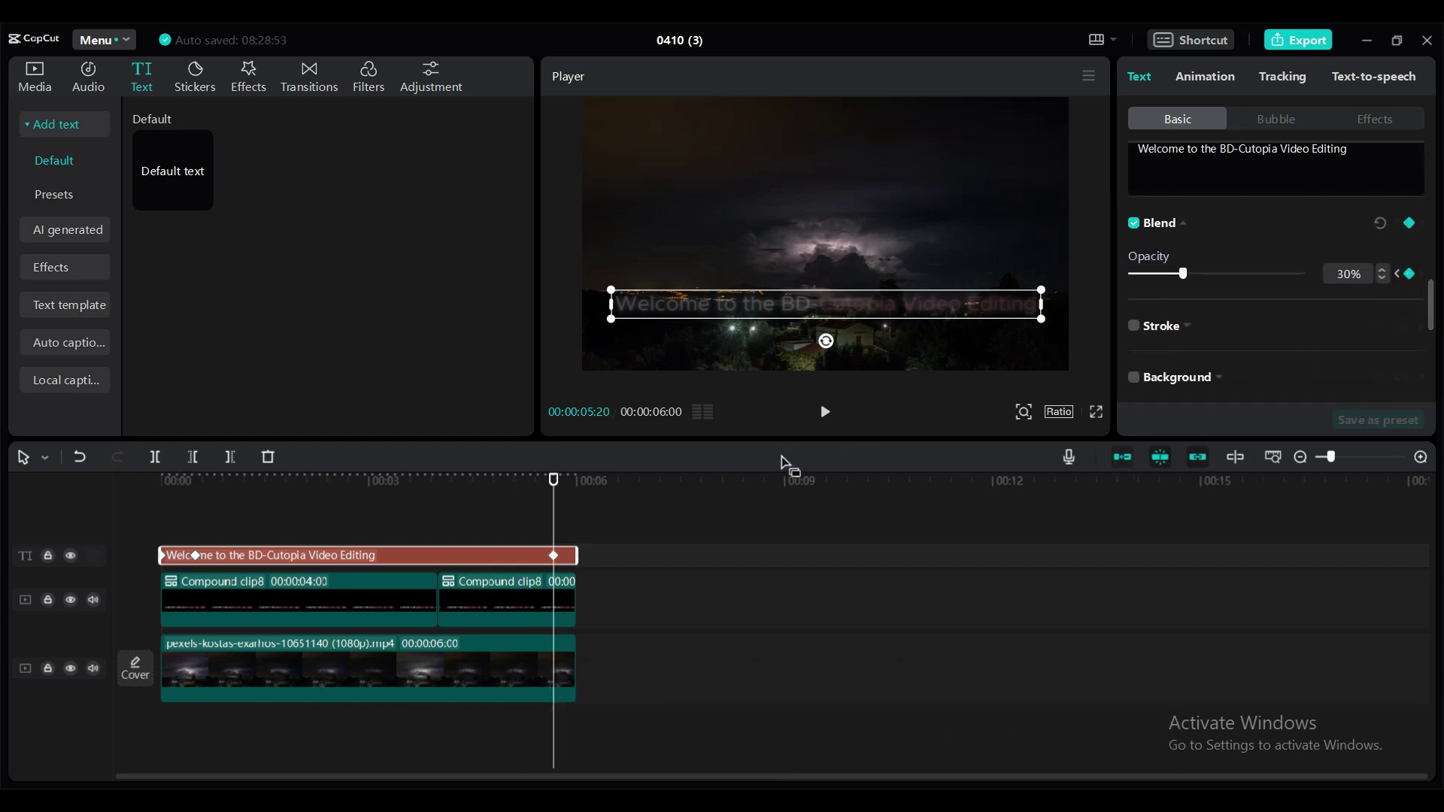
Step: Set the title's opacity to 0% at the 6-second end and preview the result
{"action": "left_click_drag", "start_coordinate": [560, 478], "coordinate": [576, 477]}
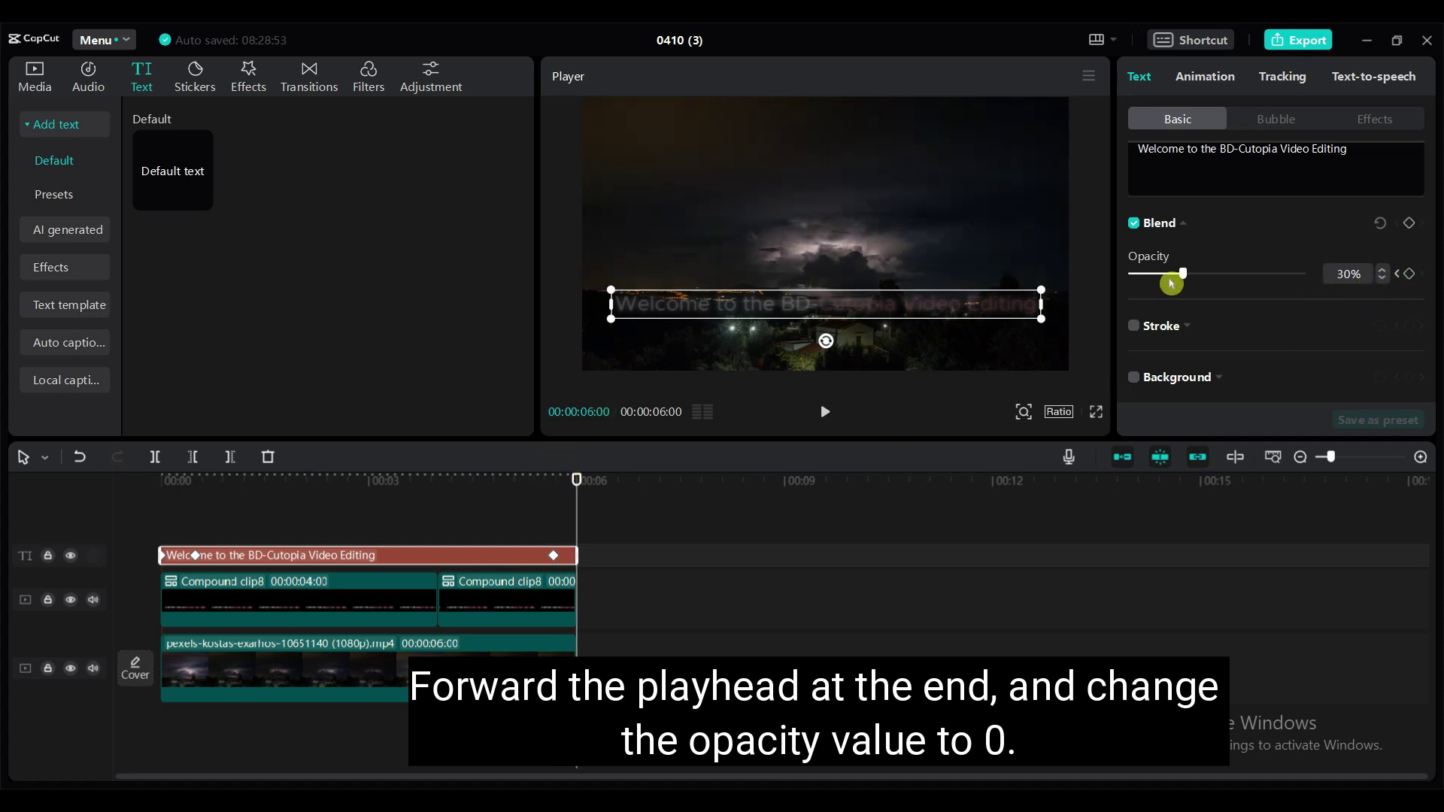
{"action": "left_click_drag", "start_coordinate": [1184, 278], "coordinate": [1120, 278]}
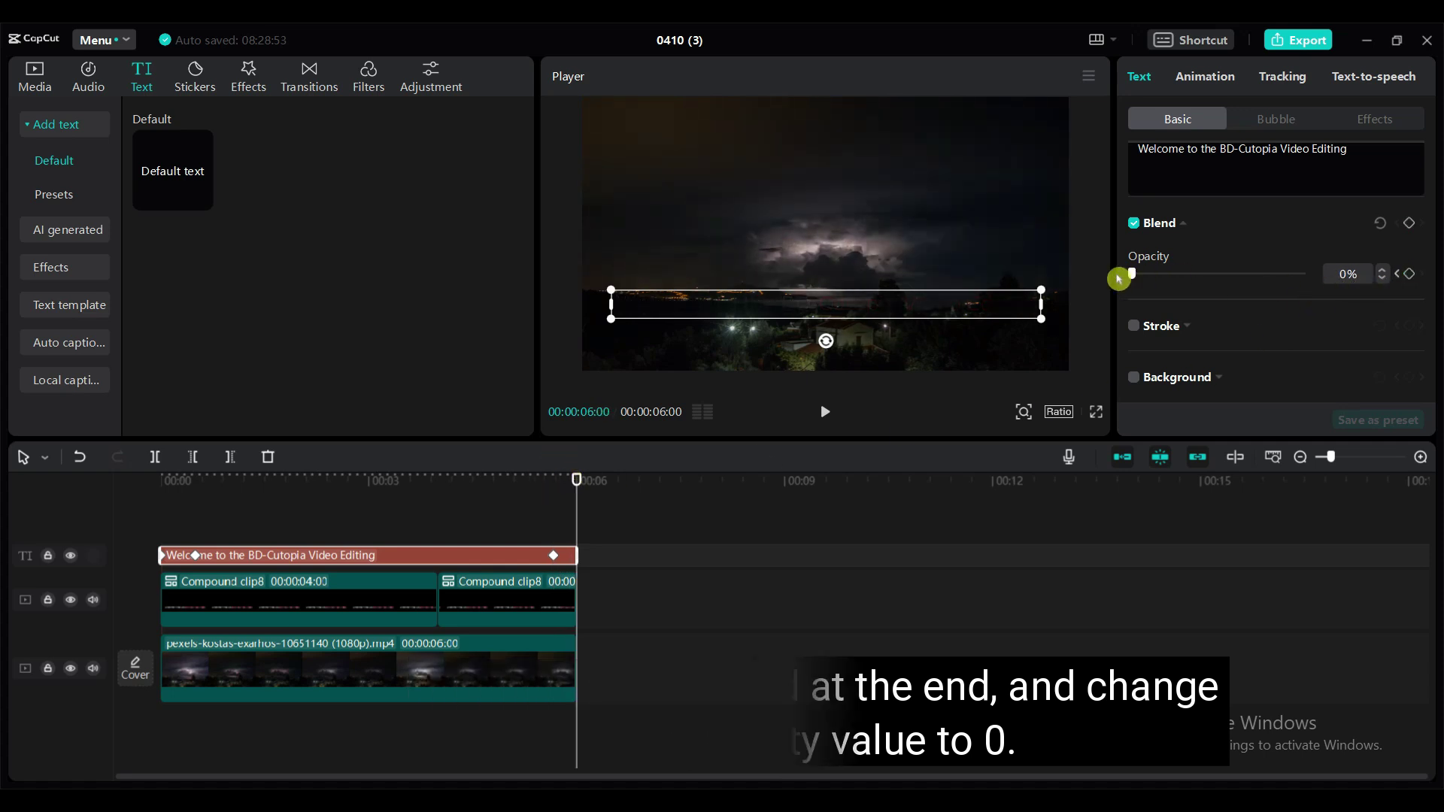
{"action": "left_click", "coordinate": [825, 411]}
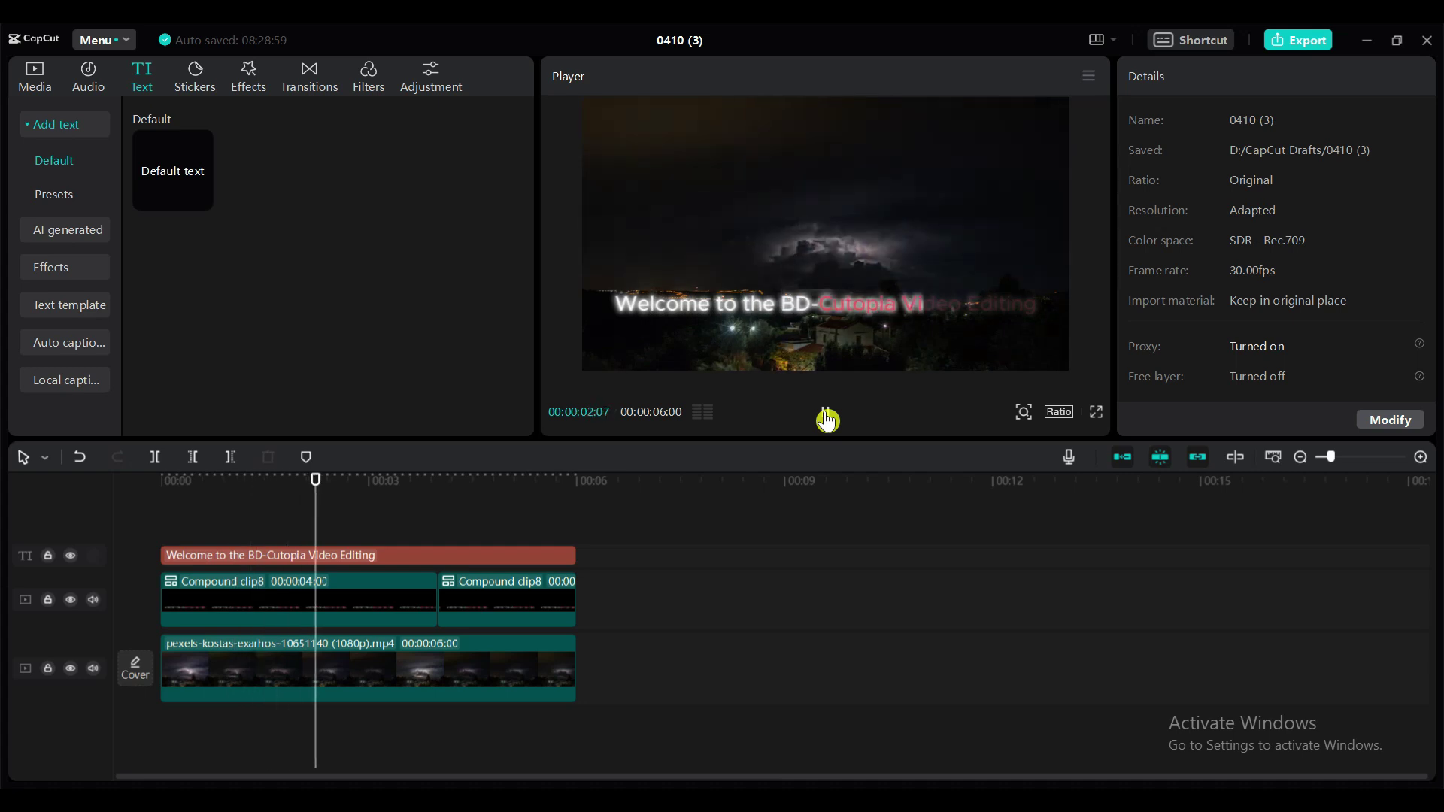